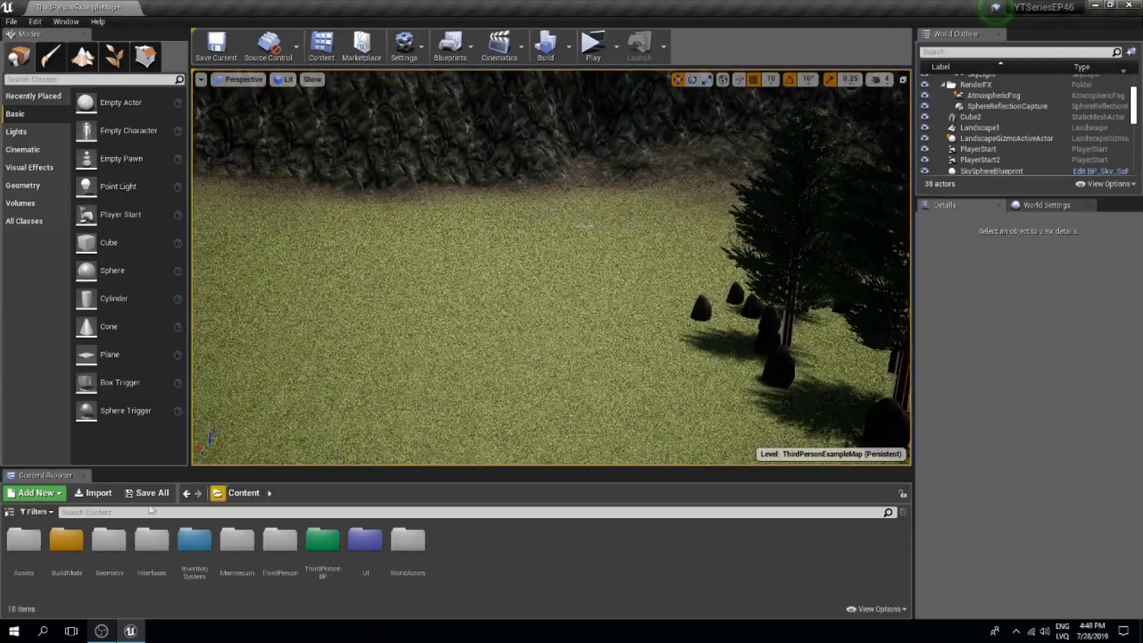
# Open the GrassPlane static mesh from the Assets folder and examine its crossed planes from several angles.
pyautogui.doubleClick(14, 565)
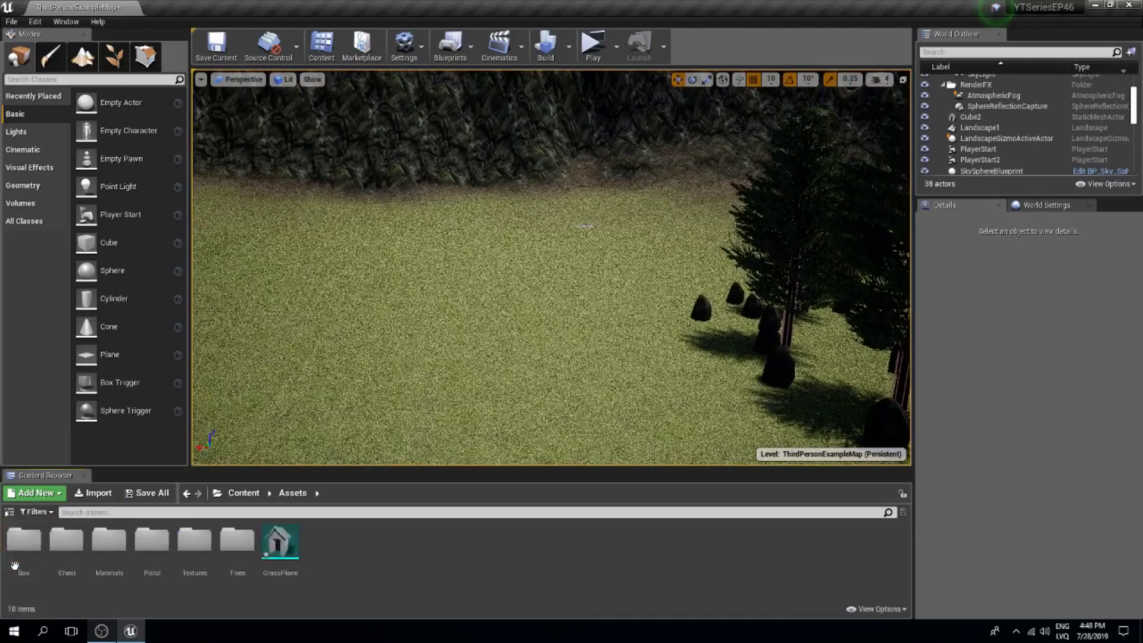
pyautogui.doubleClick(279, 557)
pyautogui.moveTo(427, 343); pyautogui.dragTo(816, 436, button='right')
pyautogui.press('w')
pyautogui.press('a')
pyautogui.moveTo(417, 238); pyautogui.dragTo(375, 226)
pyautogui.moveTo(417, 357); pyautogui.dragTo(560, 309, button='right')
pyautogui.moveTo(429, 321); pyautogui.dragTo(468, 387, button='right')
pyautogui.moveTo(381, 217); pyautogui.dragTo(420, 221)
pyautogui.moveTo(428, 322)
pyautogui.mouseDown(button='right')
pyautogui.moveTo(432, 226)
pyautogui.moveTo(427, 304)
pyautogui.mouseUp(button='right')
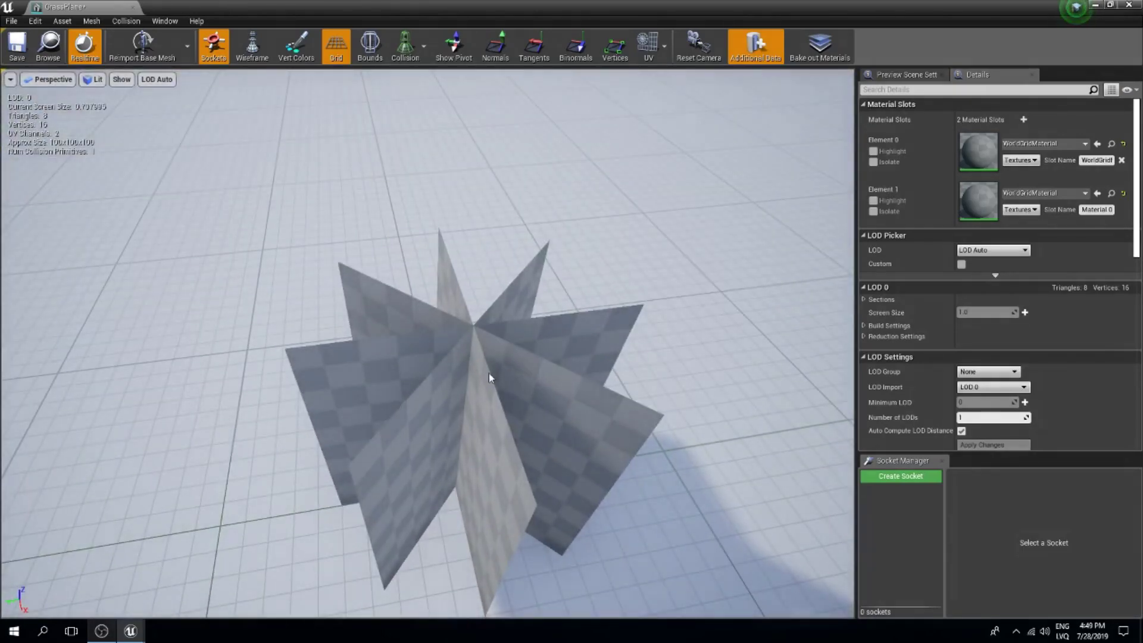
pyautogui.moveTo(505, 394); pyautogui.dragTo(510, 370)
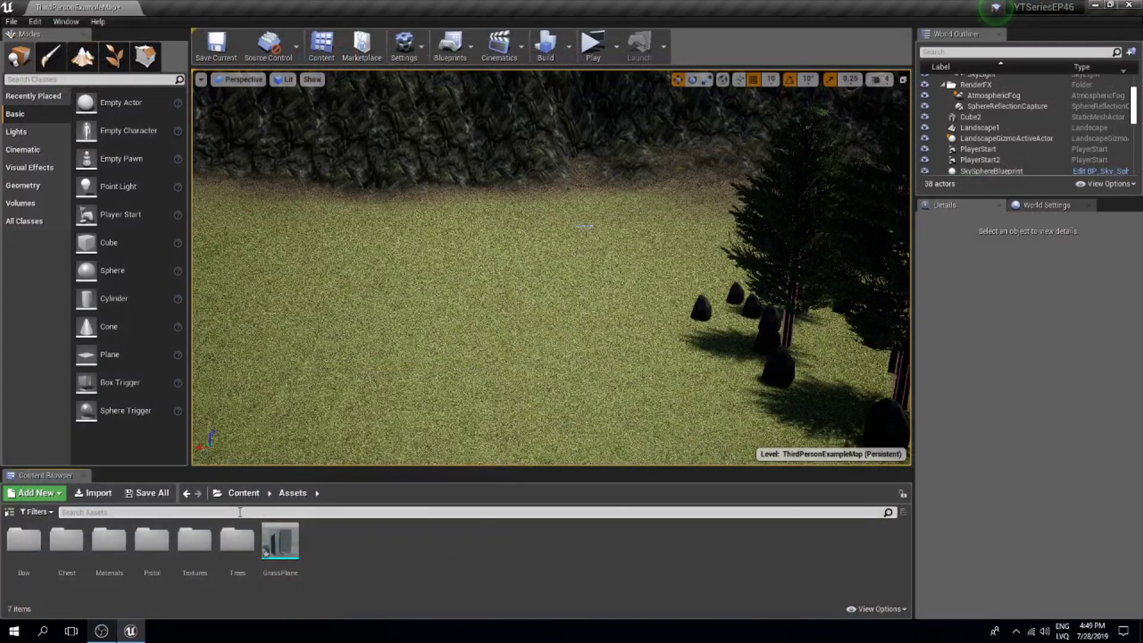
# Open the tall-grass texture in the Assets/Textures folder and inspect its transparent background.
pyautogui.doubleClick(211, 538)
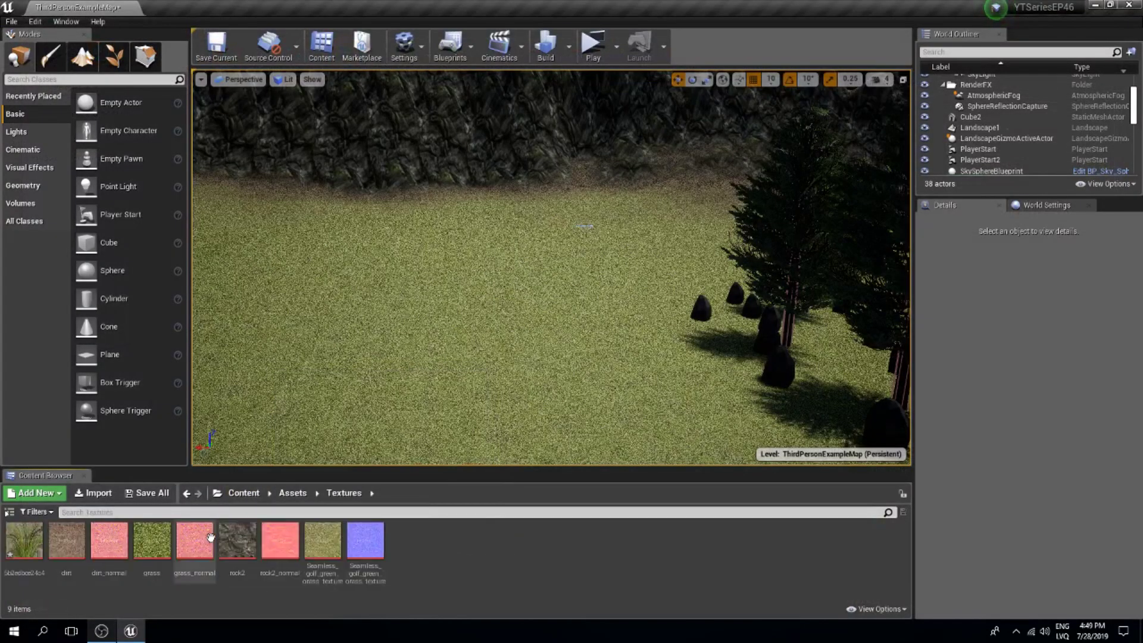
pyautogui.doubleClick(26, 541)
pyautogui.scroll(2, 397, 327)
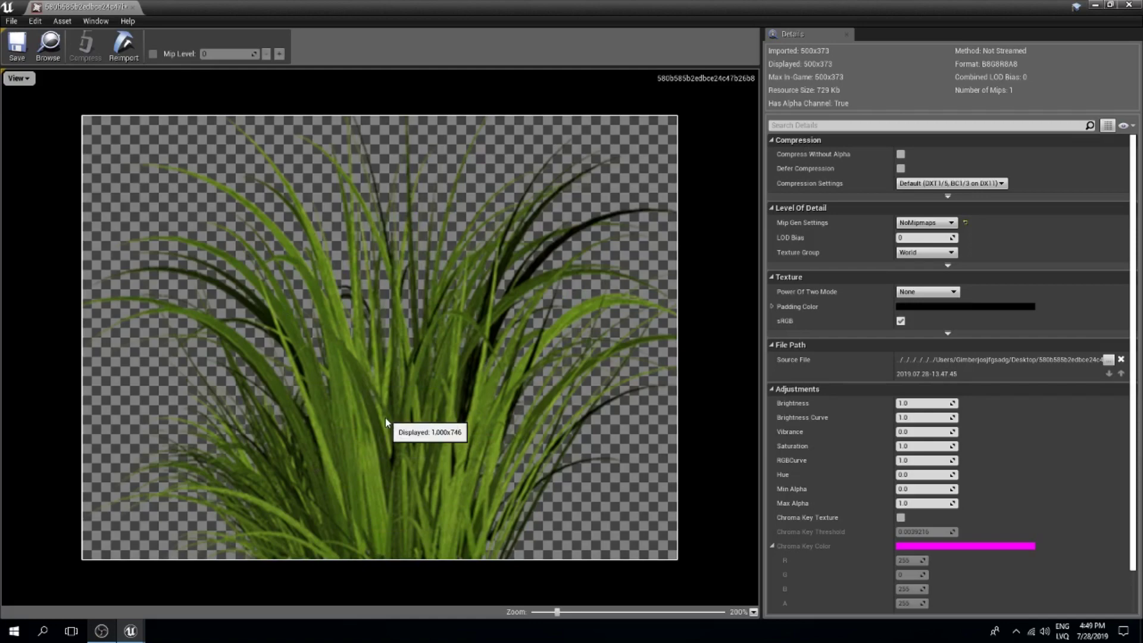
pyautogui.click(1129, 5)
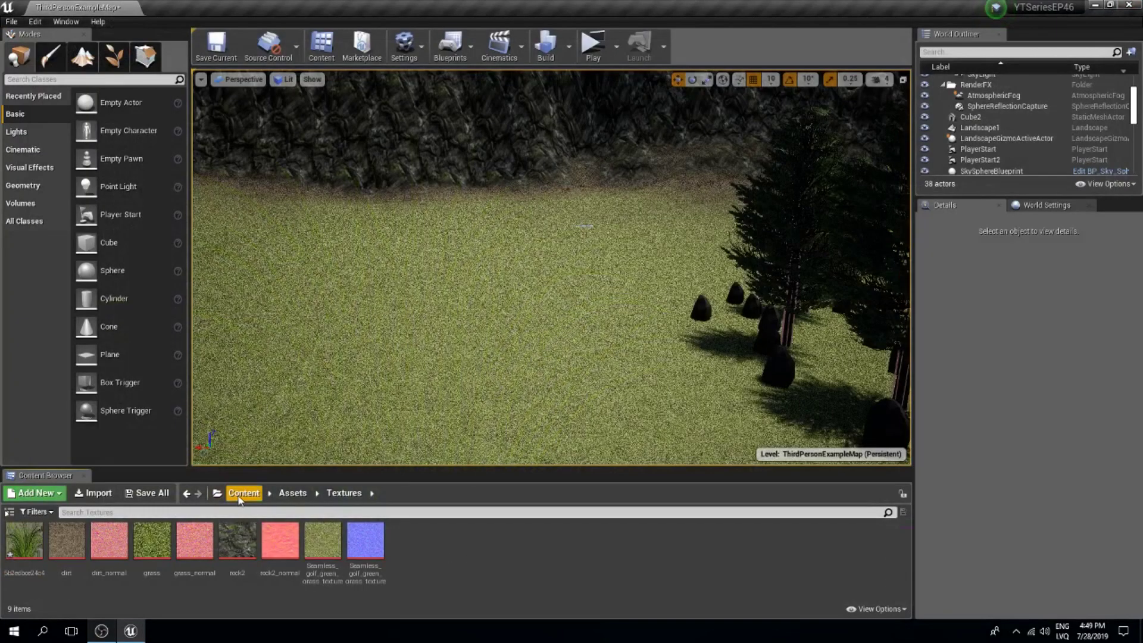
# Create a new material named Field_Grass_Mat in the Assets/Materials folder.
pyautogui.click(293, 493)
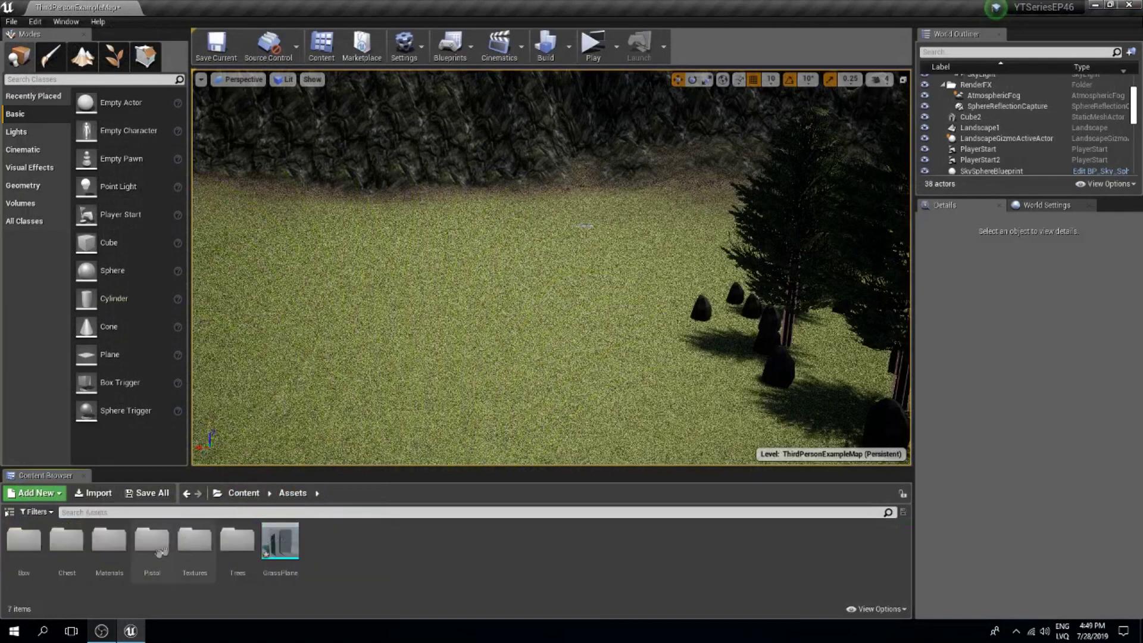
pyautogui.doubleClick(108, 540)
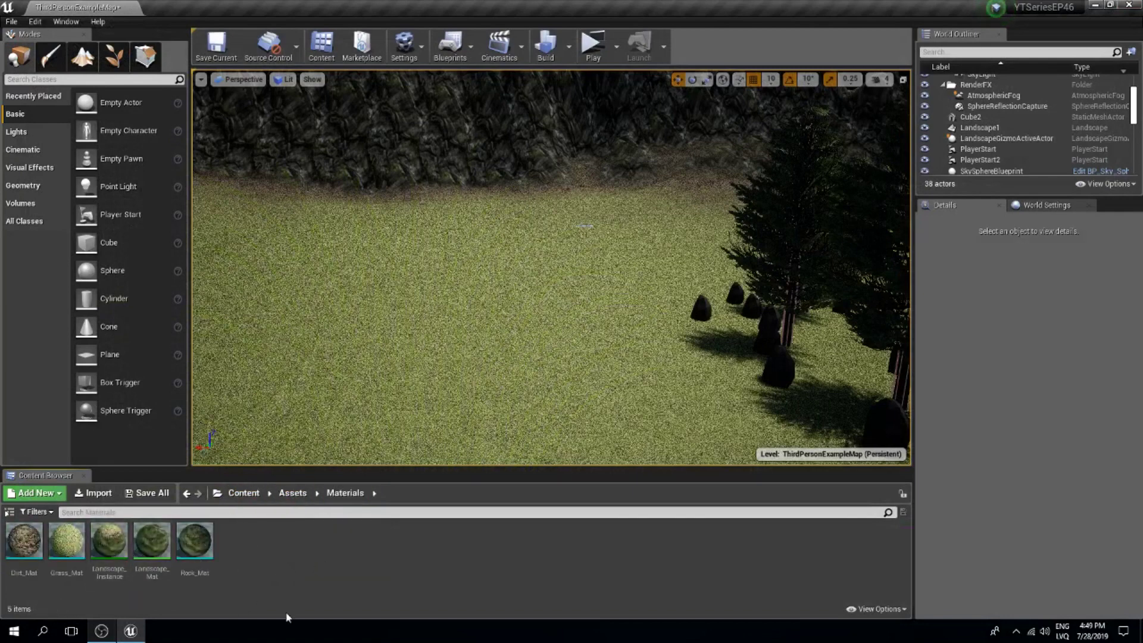
pyautogui.rightClick(263, 567)
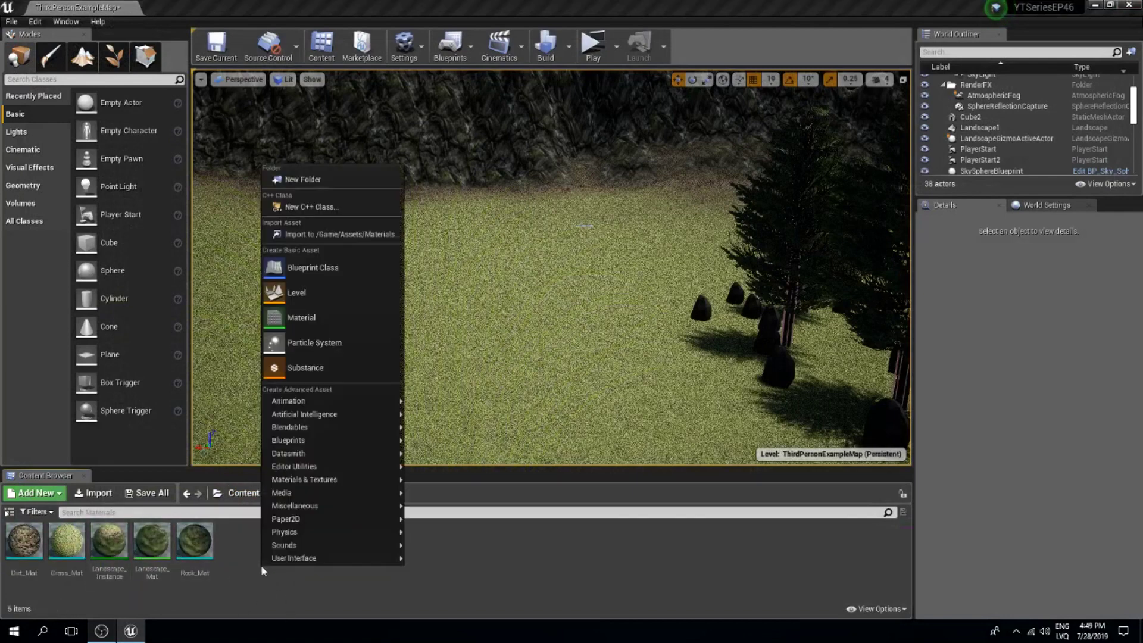
pyautogui.click(296, 322)
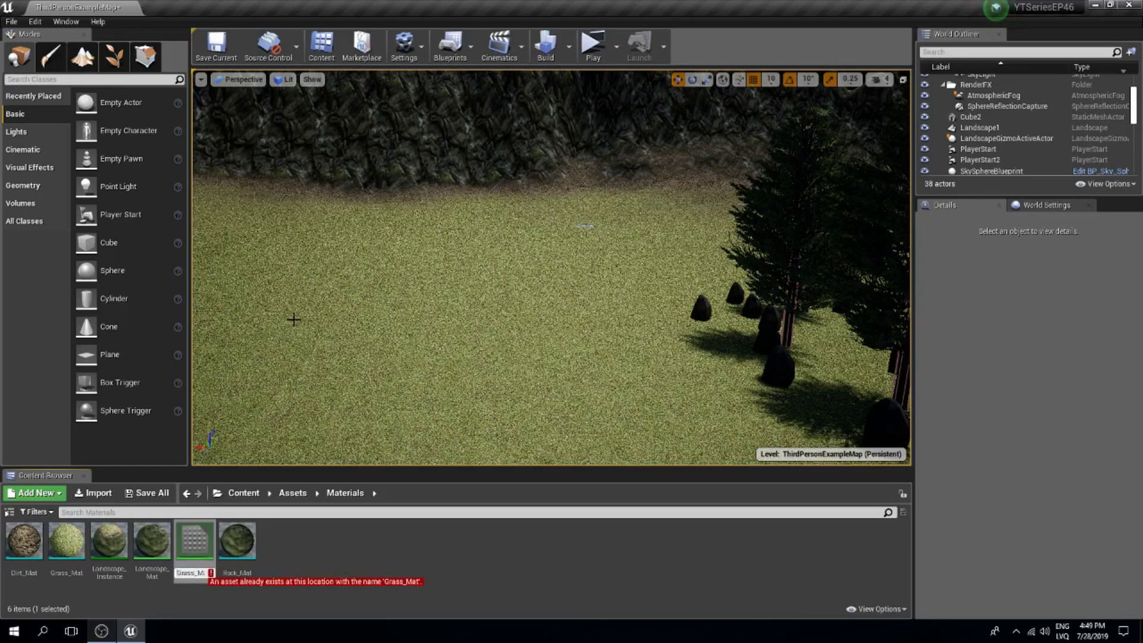
pyautogui.write('_')
pyautogui.press('Return')
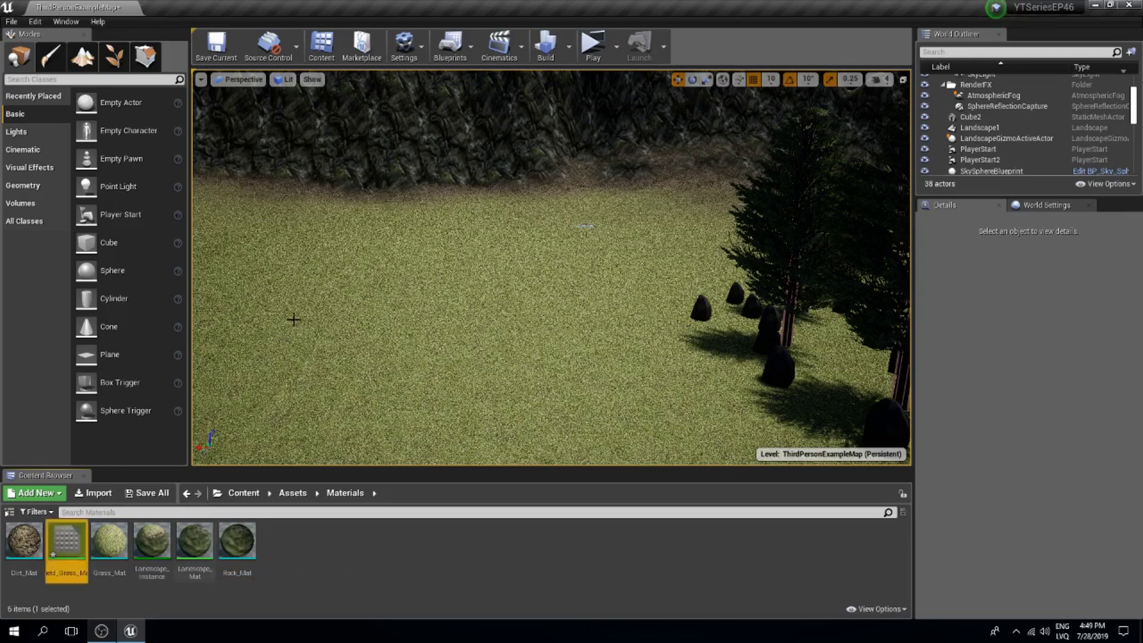
# Open Field_Grass_Mat and set its blend mode to Masked and shading model to Subsurface, with Two Sided enabled.
pyautogui.press('Return')
pyautogui.moveTo(366, 309); pyautogui.dragTo(400, 324, button='right')
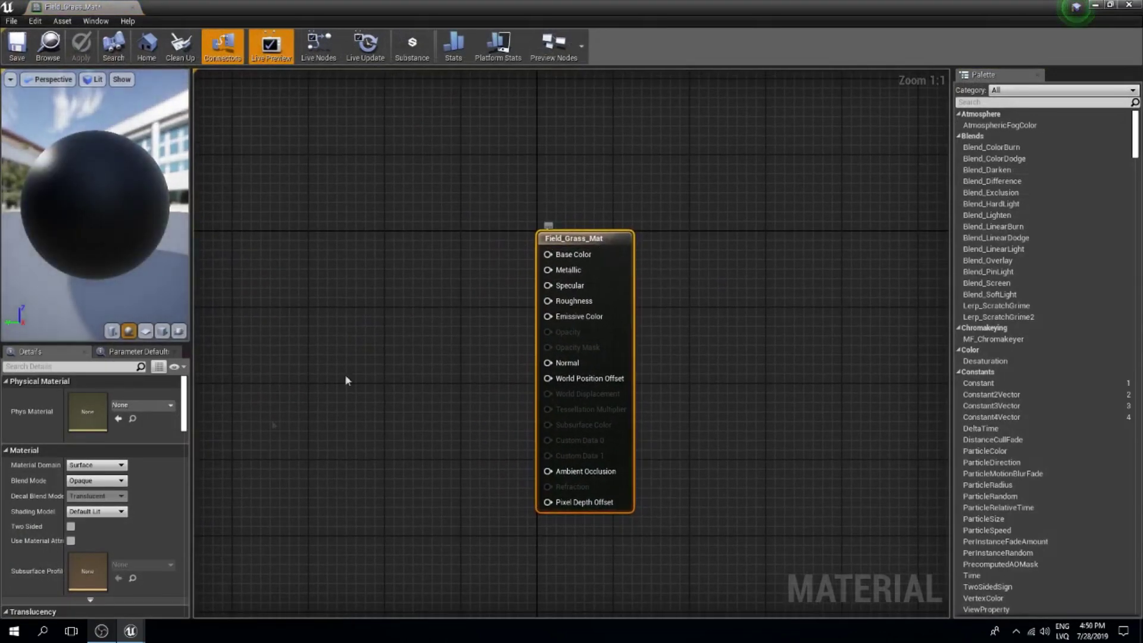
pyautogui.click(96, 482)
pyautogui.click(88, 499)
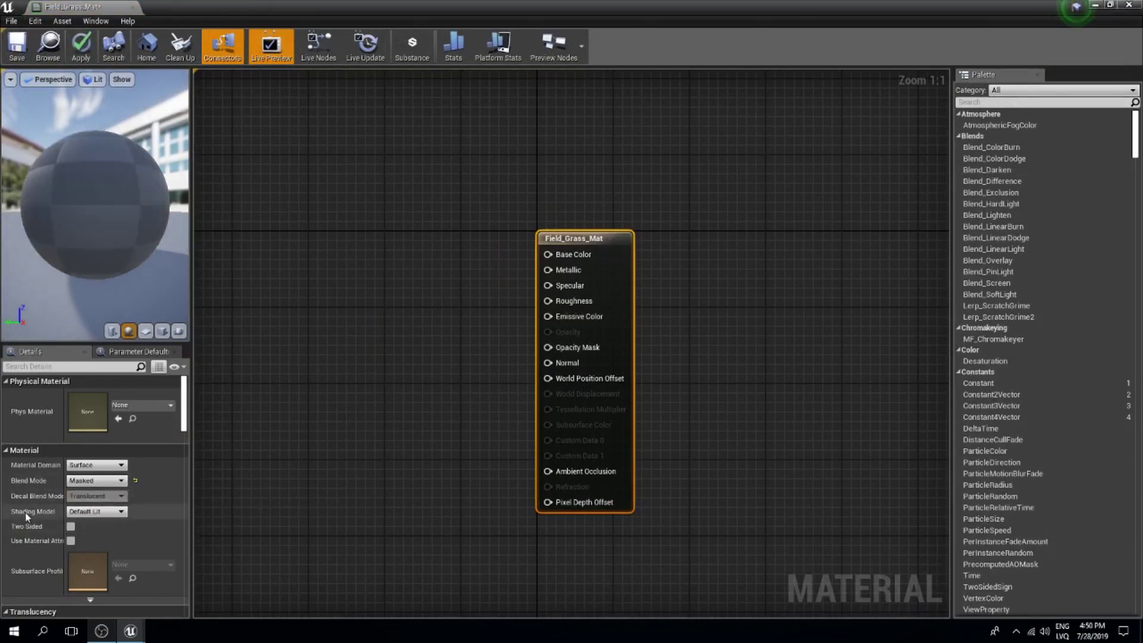
pyautogui.click(82, 512)
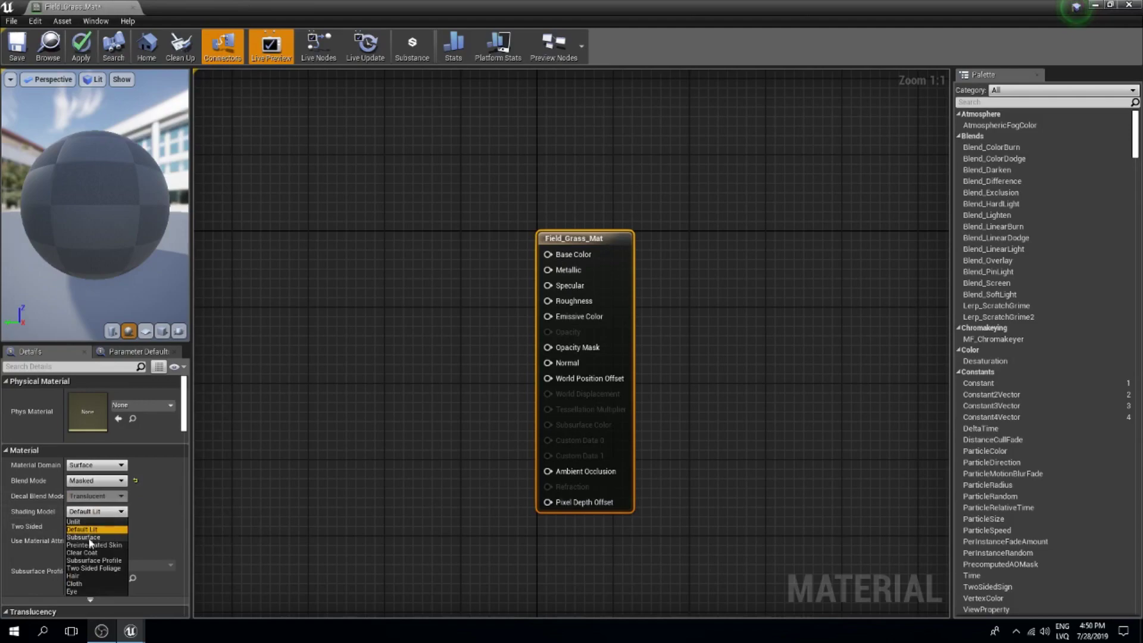
pyautogui.click(83, 537)
pyautogui.click(71, 526)
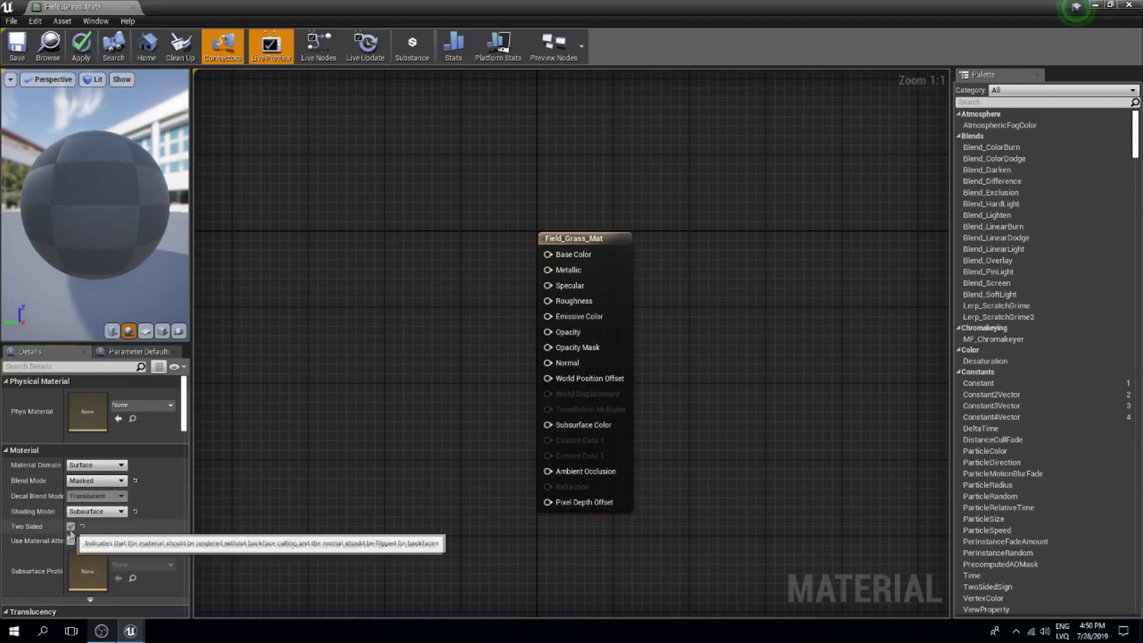
pyautogui.moveTo(314, 276); pyautogui.dragTo(345, 288, button='right')
# Add the tall-grass texture from Assets/Textures to the Field_Grass_Mat graph as a Texture Sample node.
pyautogui.click(1120, 4)
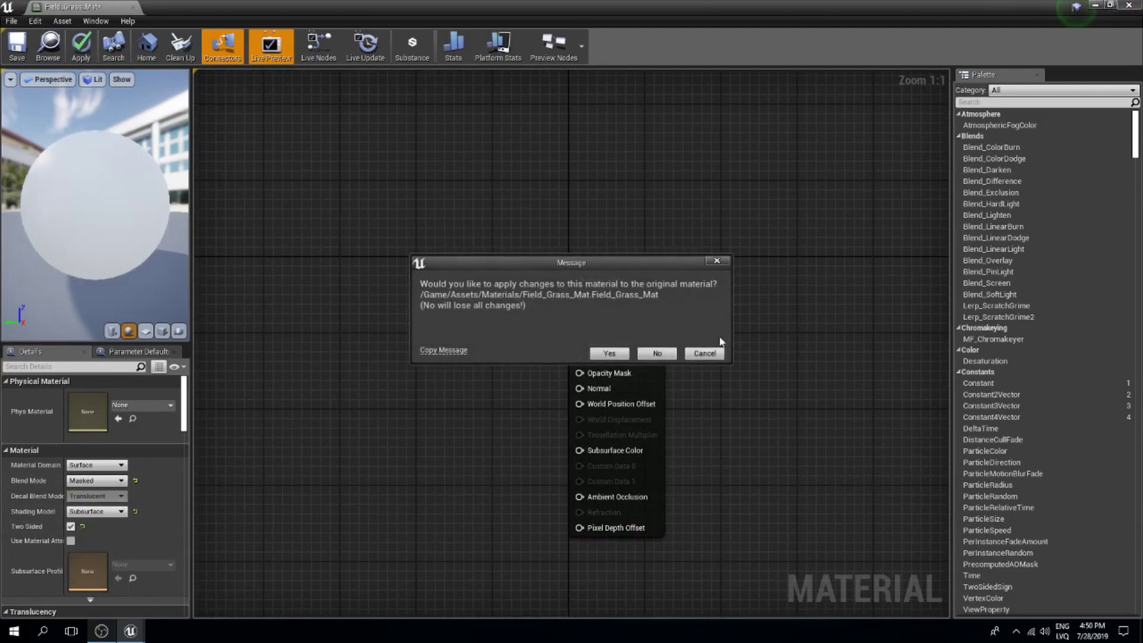
pyautogui.click(704, 350)
pyautogui.click(1110, 5)
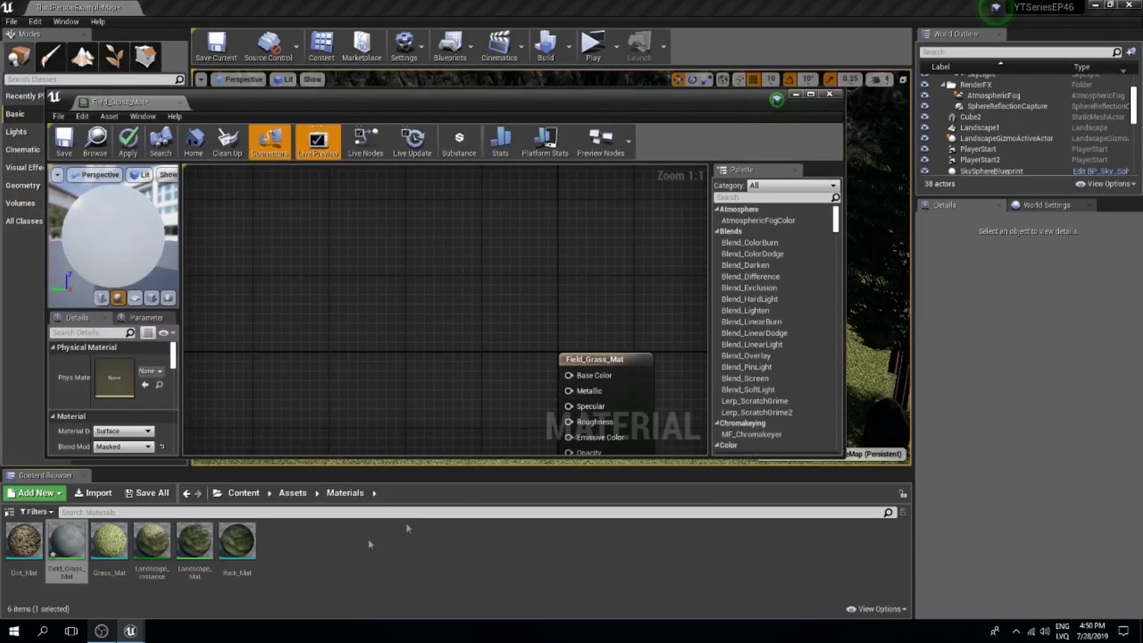
pyautogui.click(259, 496)
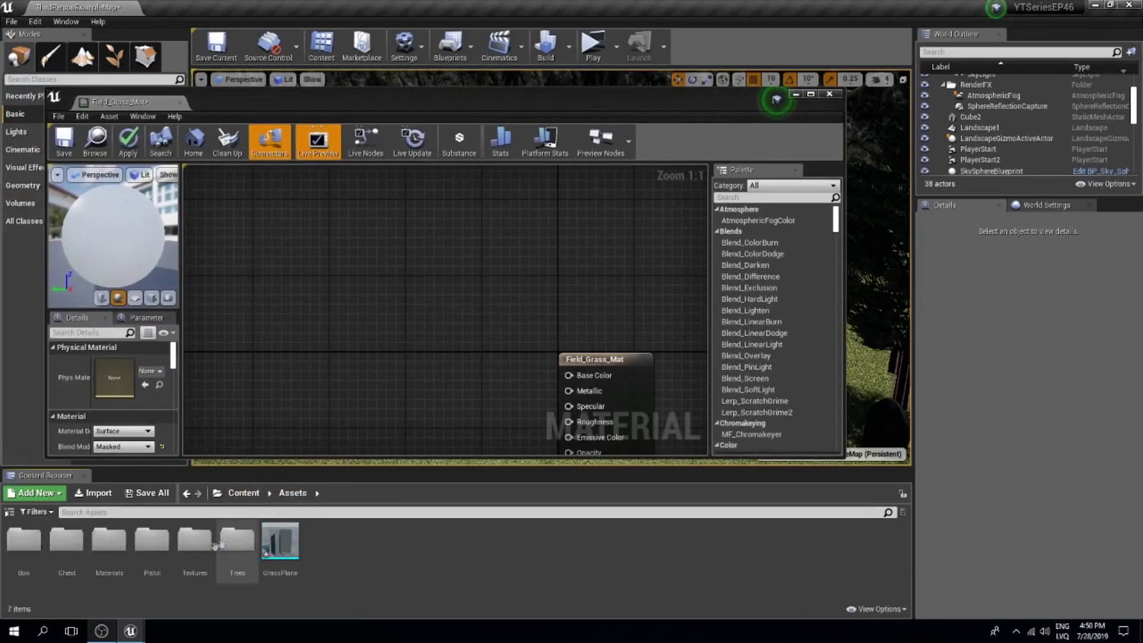
pyautogui.doubleClick(195, 539)
pyautogui.moveTo(24, 539); pyautogui.dragTo(337, 335)
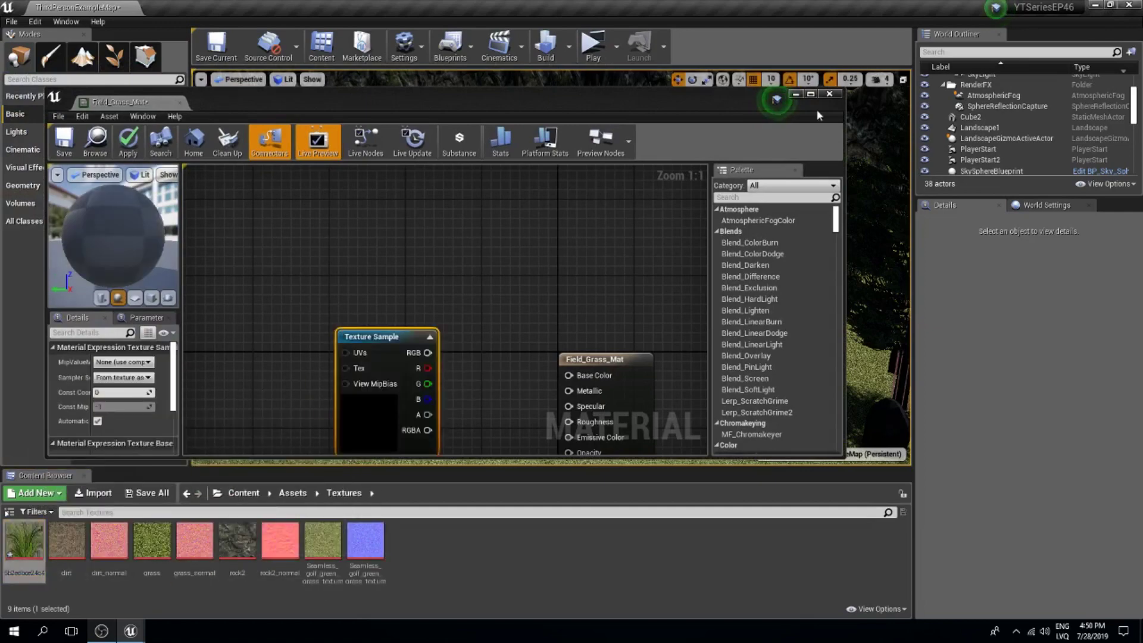
pyautogui.click(810, 93)
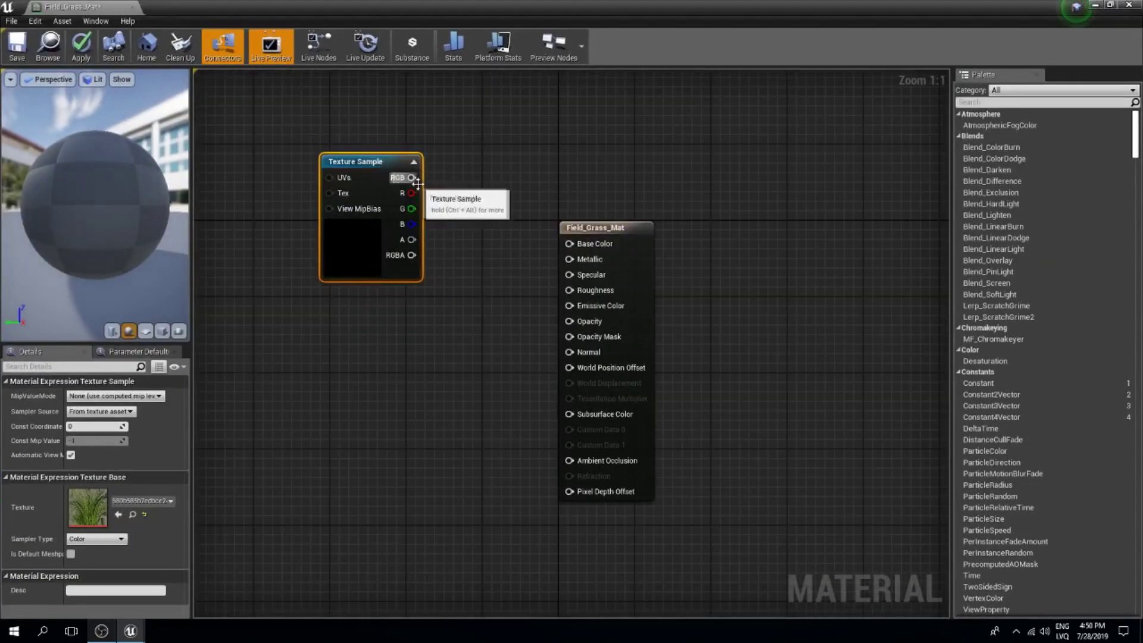
# Connect the Texture Sample's RGB output to Base Color and Subsurface Color, and its alpha output to Opacity Mask.
pyautogui.moveTo(412, 178); pyautogui.dragTo(570, 243)
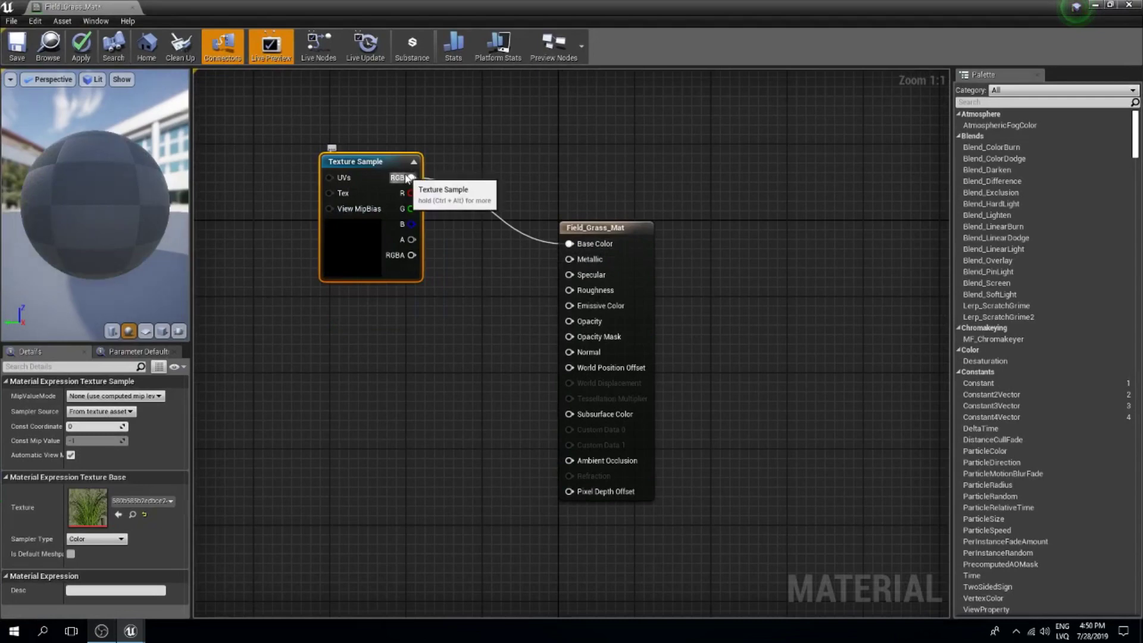
pyautogui.moveTo(417, 179); pyautogui.dragTo(570, 414)
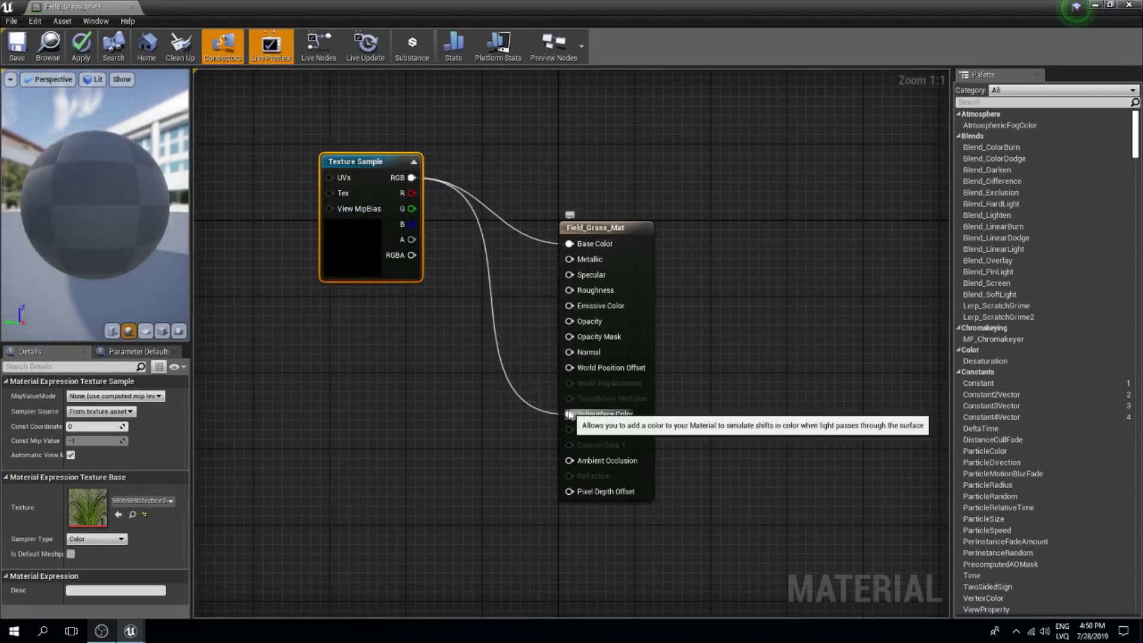
pyautogui.moveTo(412, 240); pyautogui.dragTo(515, 331)
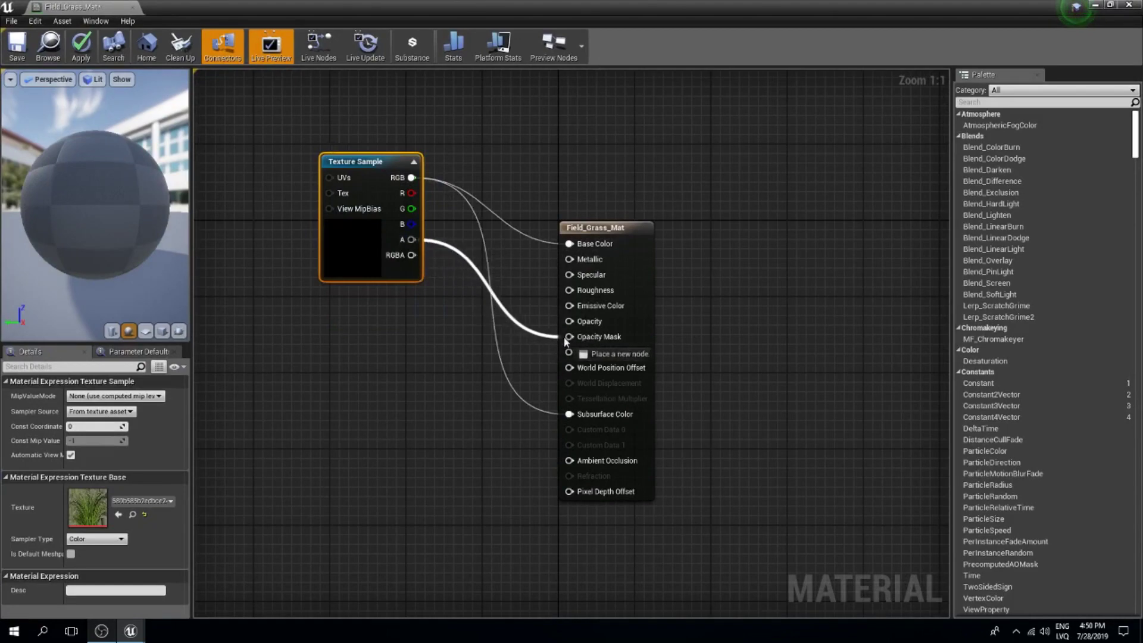
pyautogui.moveTo(379, 162); pyautogui.dragTo(323, 113)
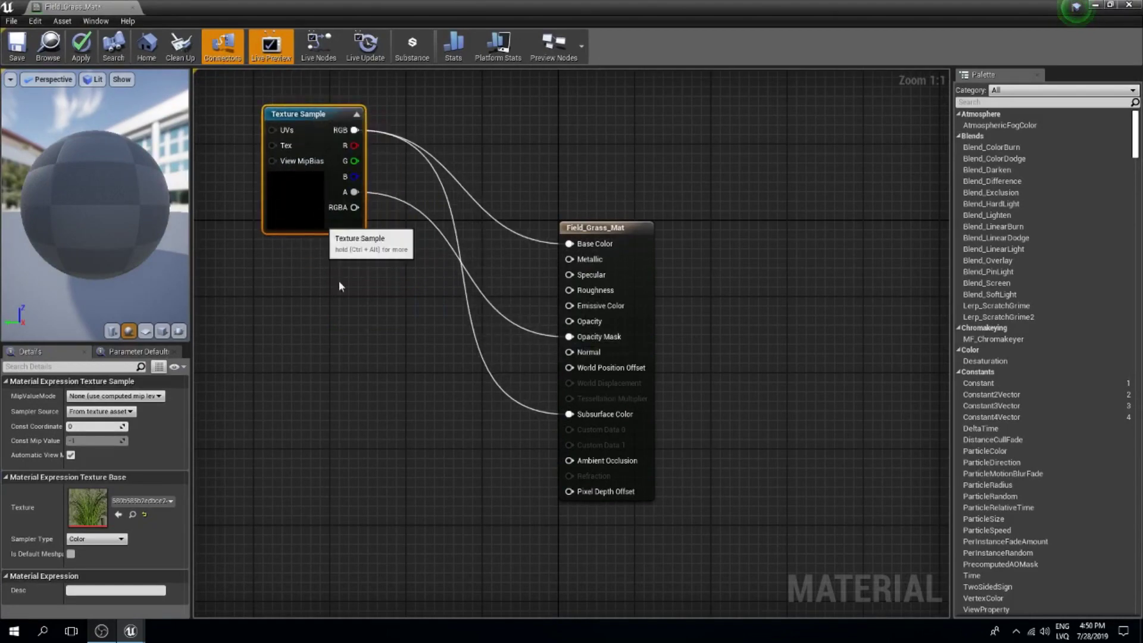
pyautogui.moveTo(432, 345); pyautogui.dragTo(512, 341, button='right')
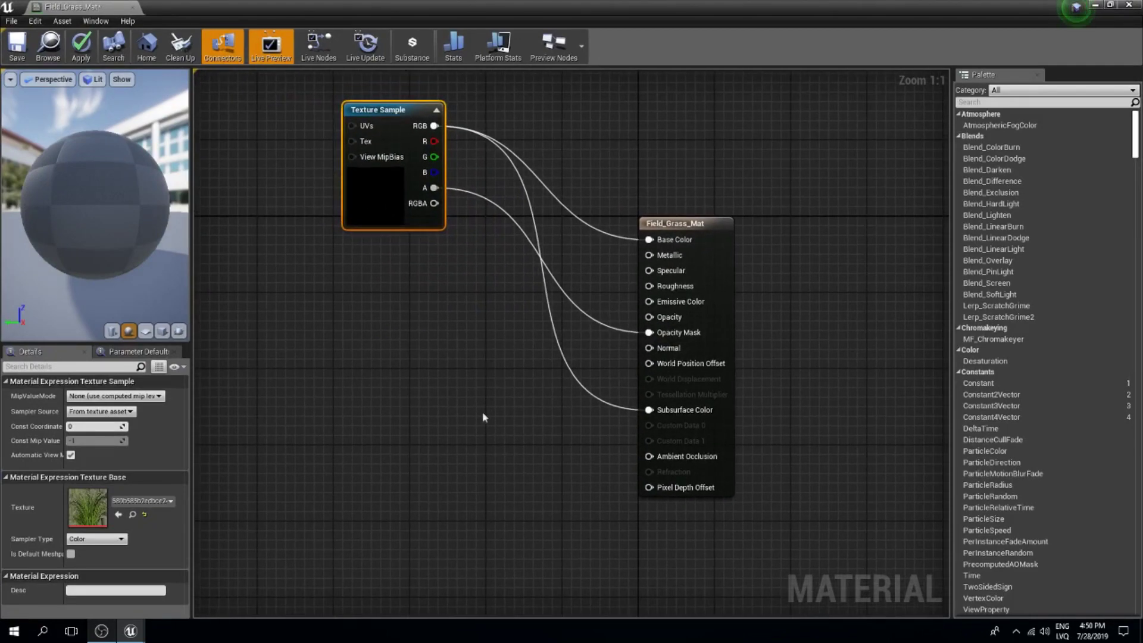
pyautogui.moveTo(485, 423); pyautogui.dragTo(516, 383, button='right')
pyautogui.moveTo(114, 223); pyautogui.dragTo(124, 249)
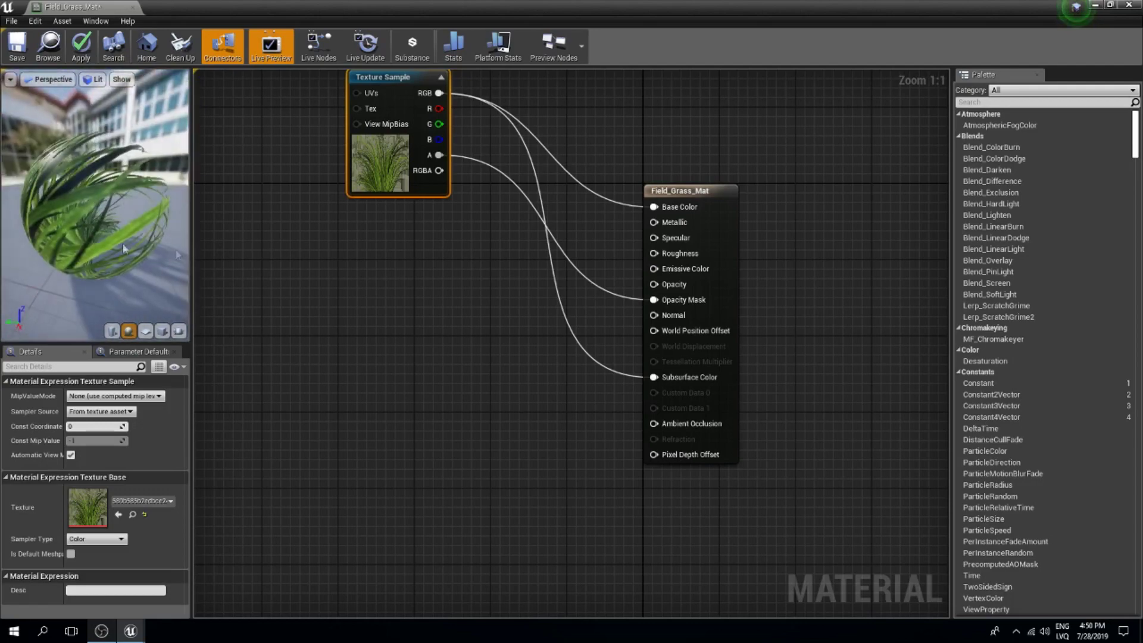
# Add a Multiply node feeding the material's World Position Offset input and place it beside the material node.
pyautogui.moveTo(528, 334); pyautogui.dragTo(512, 335, button='right')
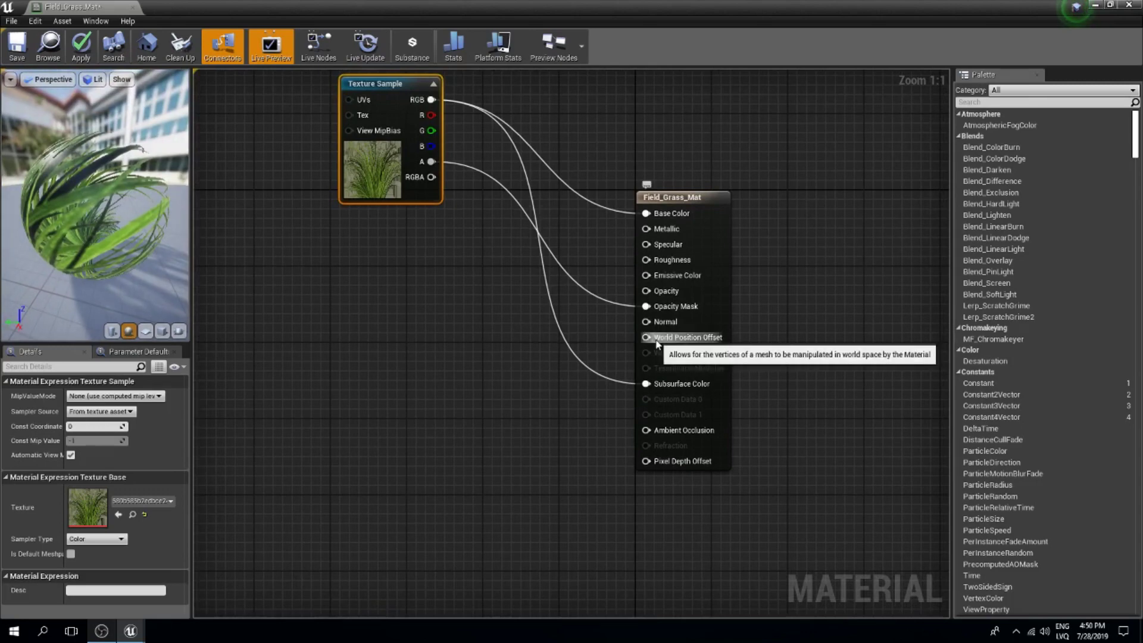
pyautogui.moveTo(660, 343); pyautogui.dragTo(628, 347)
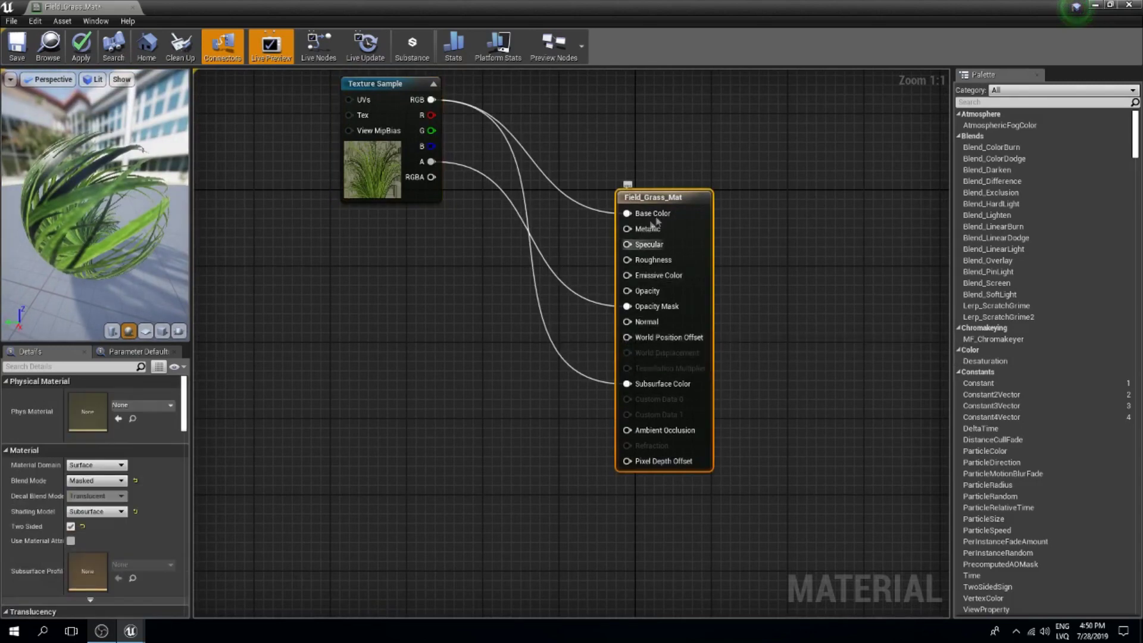
pyautogui.moveTo(657, 222); pyautogui.dragTo(667, 212)
pyautogui.moveTo(637, 328); pyautogui.dragTo(483, 339)
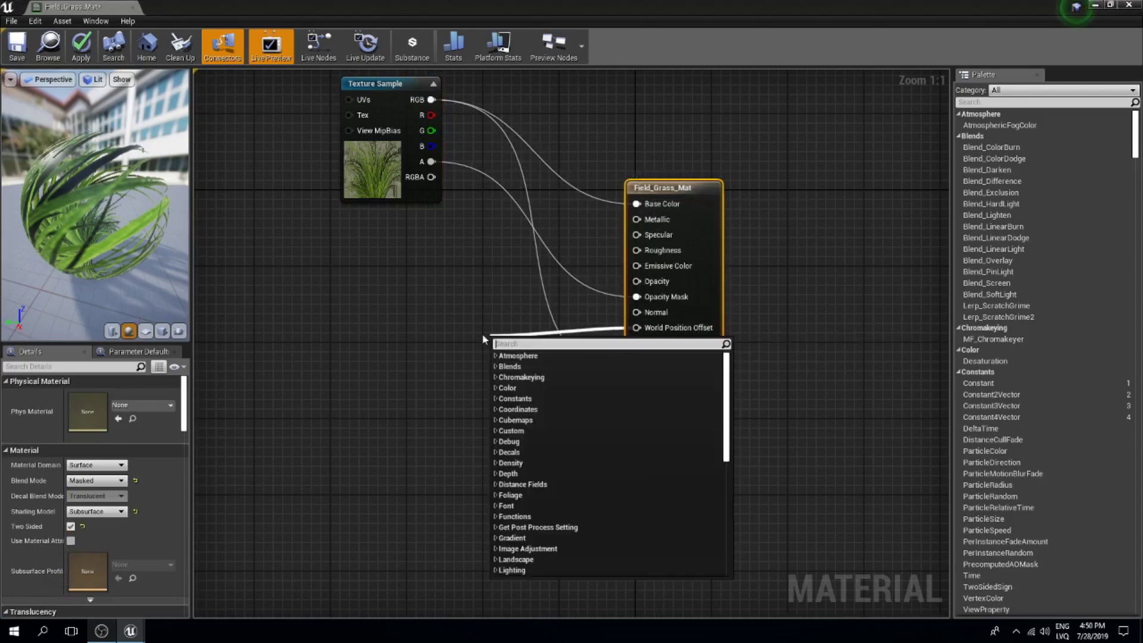
pyautogui.write('multiply')
pyautogui.press('Return')
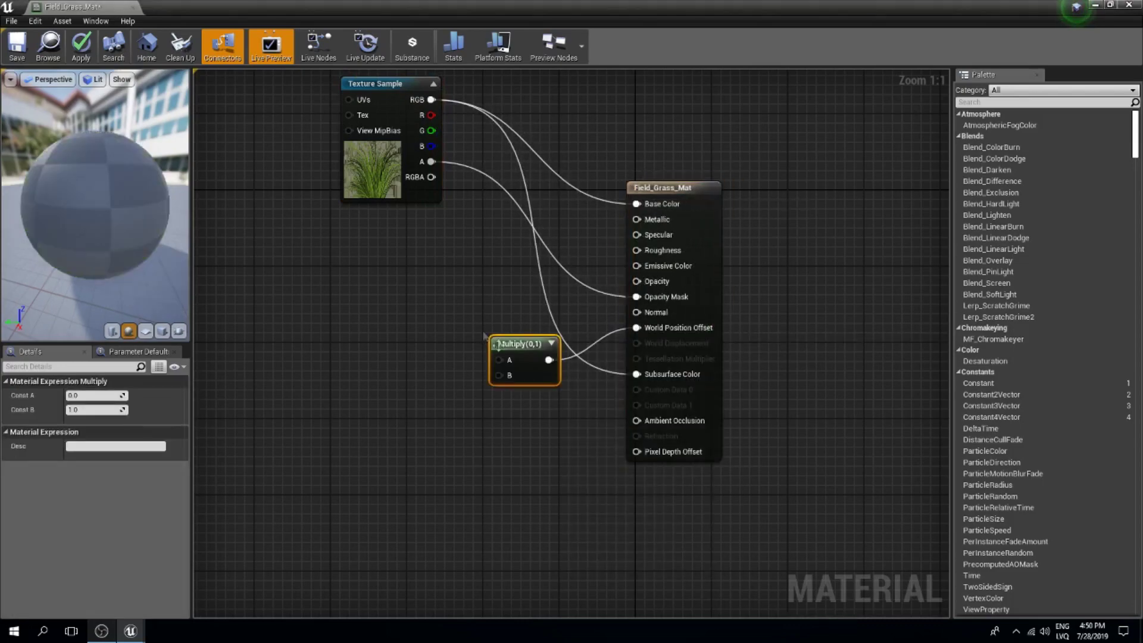
pyautogui.moveTo(535, 363); pyautogui.dragTo(499, 332)
# Add a SimpleGrassWind node feeding the A input of the Multiply node and position it beside that node.
pyautogui.moveTo(416, 353); pyautogui.dragTo(520, 366, button='right')
pyautogui.moveTo(562, 356); pyautogui.dragTo(461, 344)
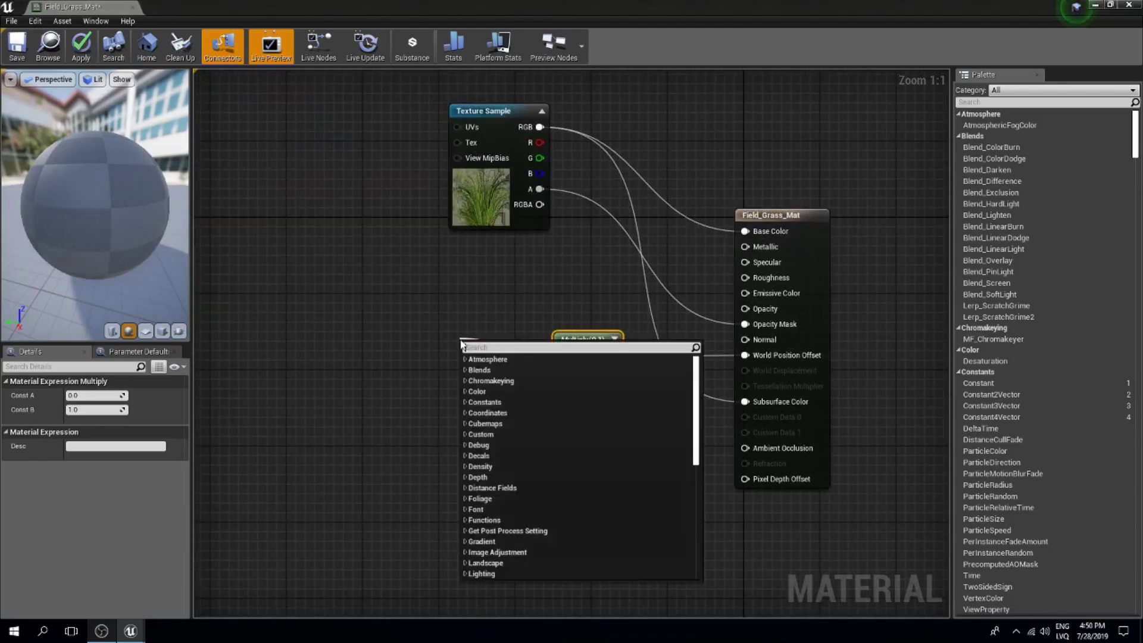
pyautogui.write('simple grass')
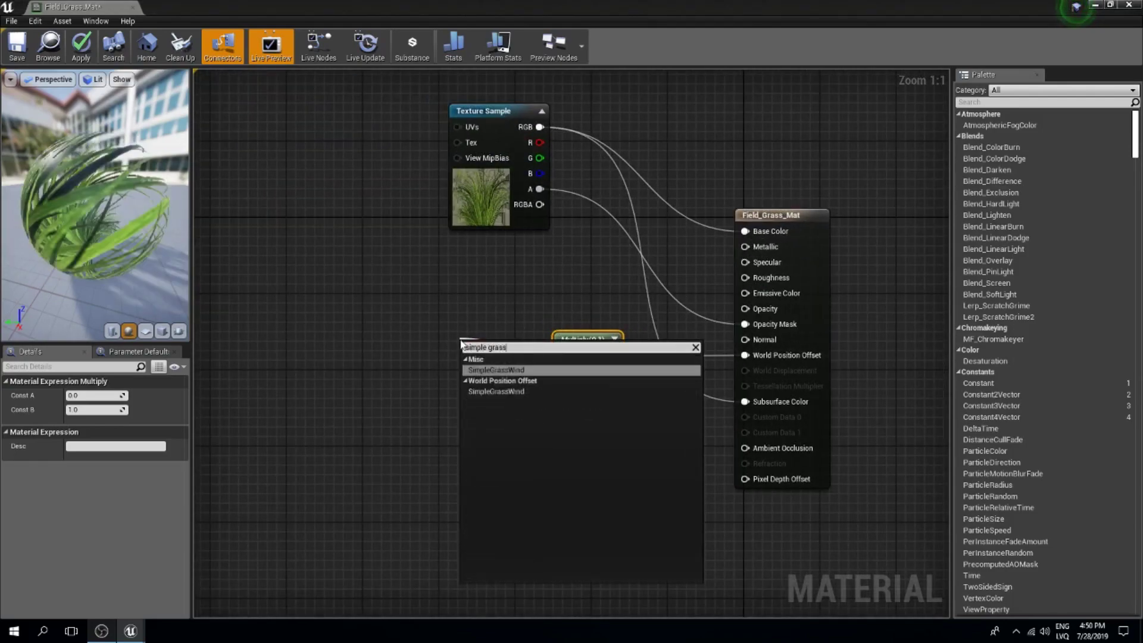
pyautogui.click(515, 393)
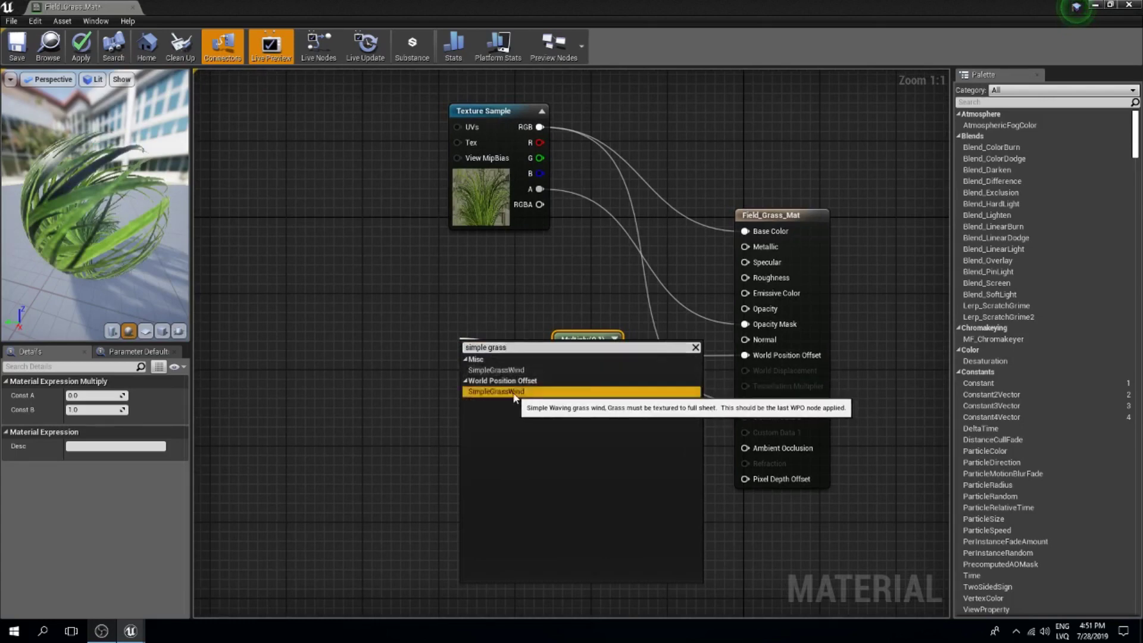
pyautogui.click(515, 393)
pyautogui.moveTo(504, 400); pyautogui.dragTo(428, 353)
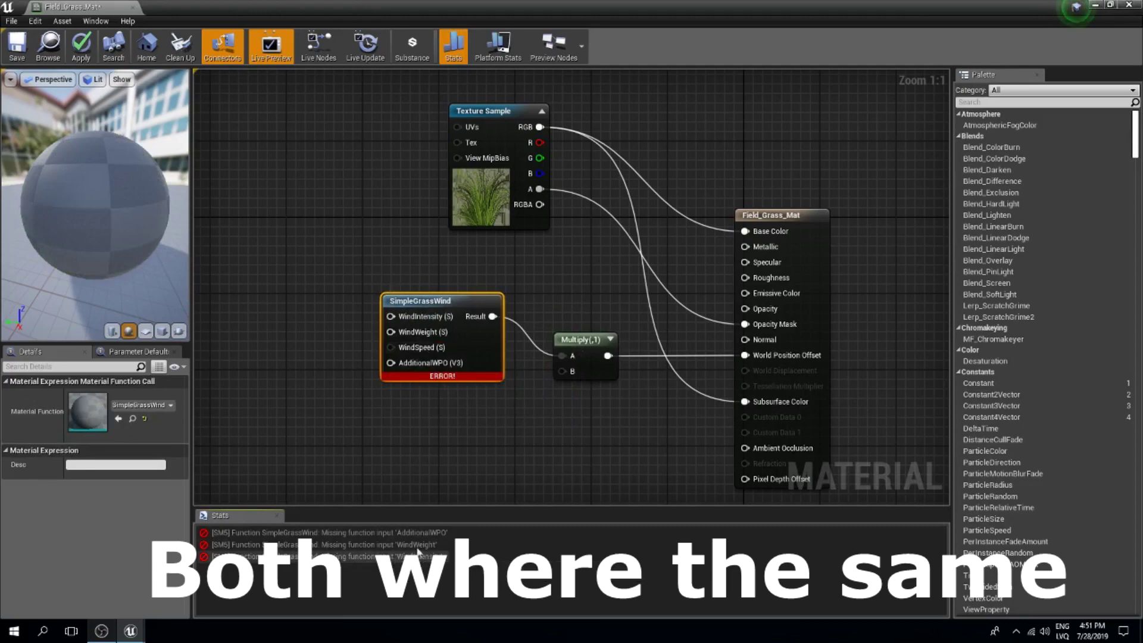
pyautogui.moveTo(452, 285); pyautogui.dragTo(558, 280, button='right')
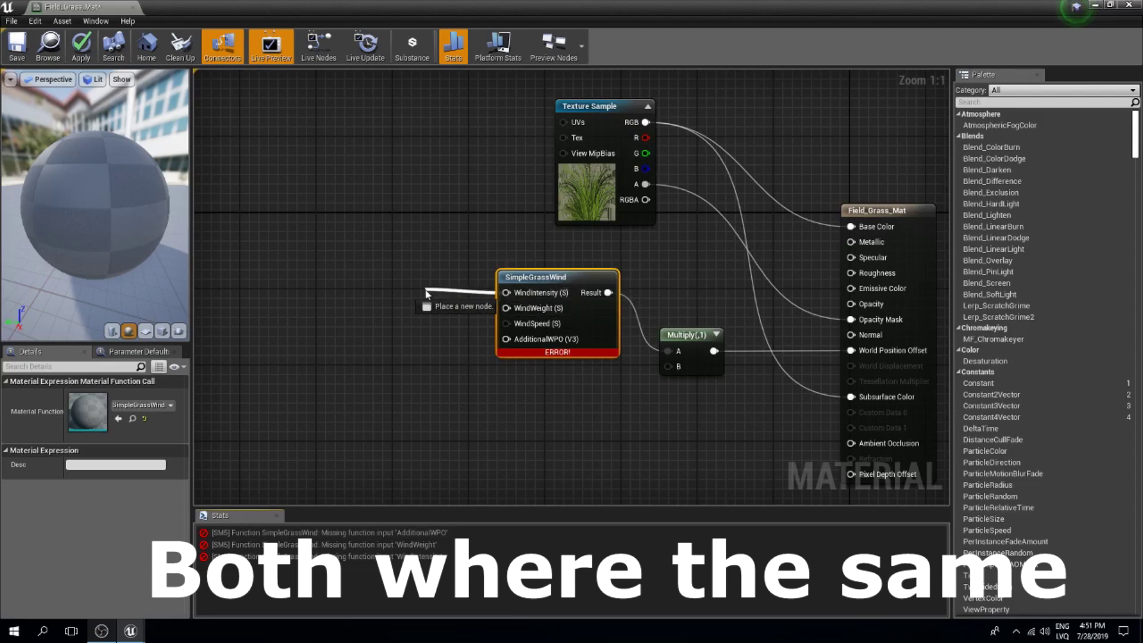
# Add a Constant node with value 1.5 feeding SimpleGrassWind's WindIntensity input and place it beside that node.
pyautogui.write('const')
pyautogui.moveTo(426, 291); pyautogui.dragTo(413, 260)
pyautogui.press('Return')
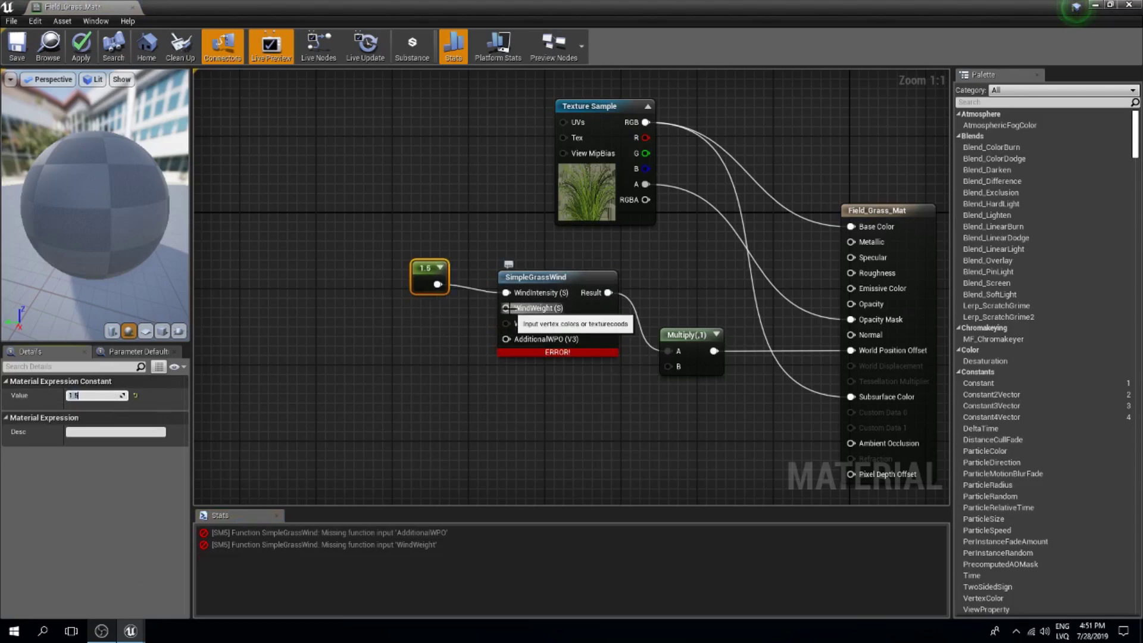
pyautogui.moveTo(430, 271); pyautogui.dragTo(430, 252)
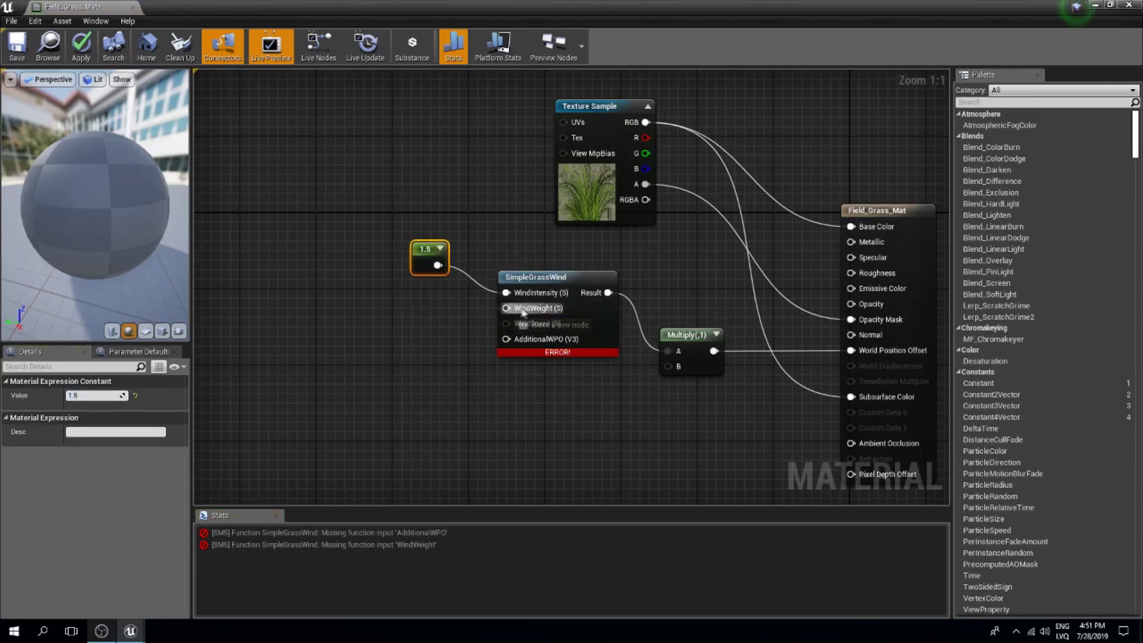
# Feed SimpleGrassWind's WindWeight input with a Constant node of value 0.5, placed directly below the 1.5 constant.
pyautogui.moveTo(524, 313); pyautogui.dragTo(446, 311)
pyautogui.scroll(-5, 477, 387)
pyautogui.click(483, 436)
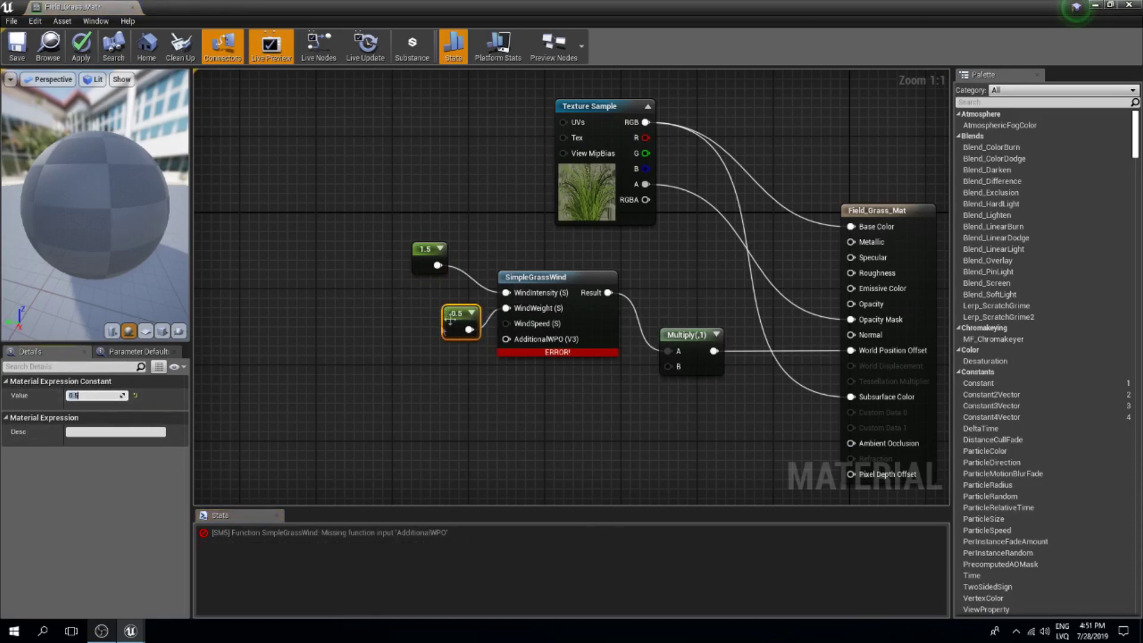
pyautogui.moveTo(450, 321); pyautogui.dragTo(418, 303)
# Feed SimpleGrassWind's WindSpeed input with a Constant node of value 0.2, aligned beneath the 0.5 constant.
pyautogui.moveTo(511, 324); pyautogui.dragTo(436, 327)
pyautogui.write('const')
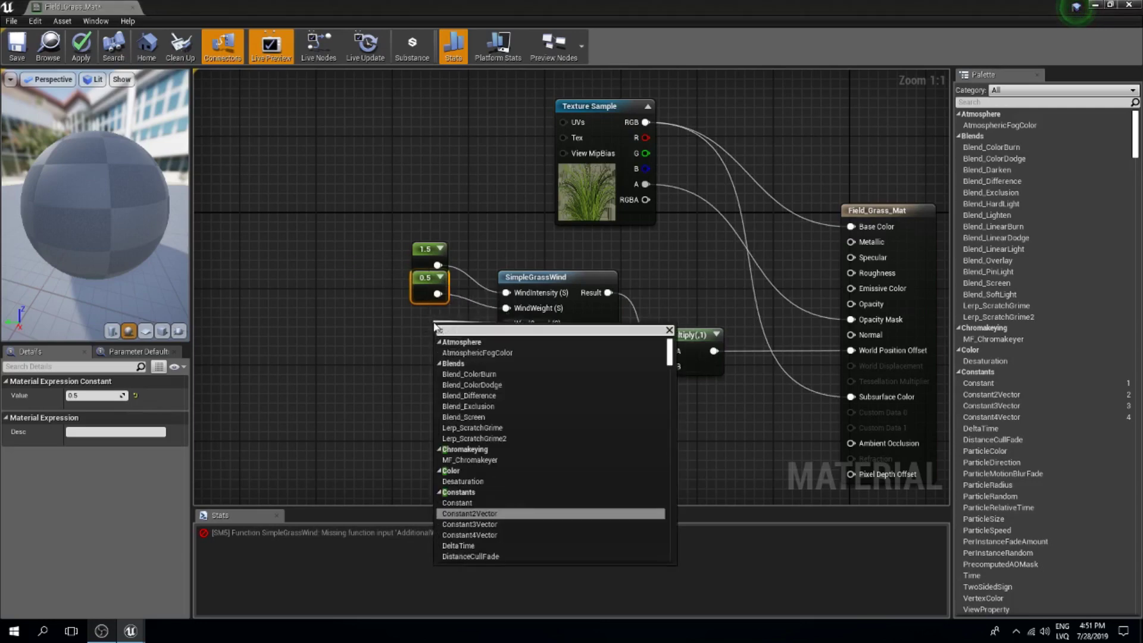
pyautogui.press('Return')
pyautogui.click(107, 396)
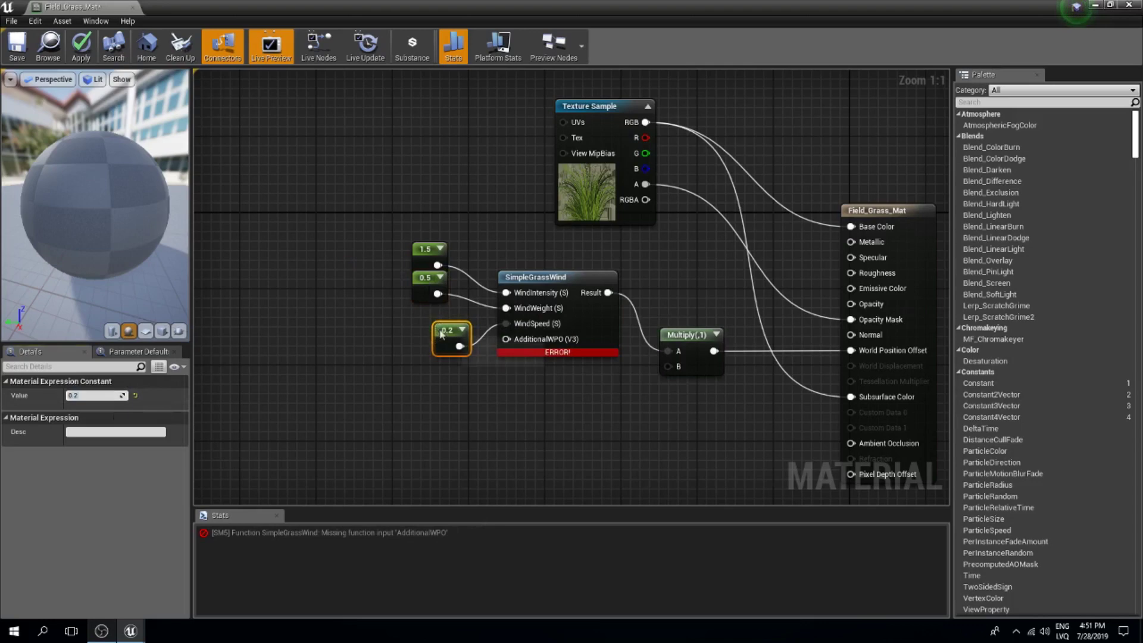
pyautogui.moveTo(439, 329); pyautogui.dragTo(418, 314)
# Feed SimpleGrassWind's AdditionalWPO input with a Constant node of value 1, stacked under the 0.2 constant.
pyautogui.moveTo(506, 339); pyautogui.dragTo(429, 352)
pyautogui.write('con')
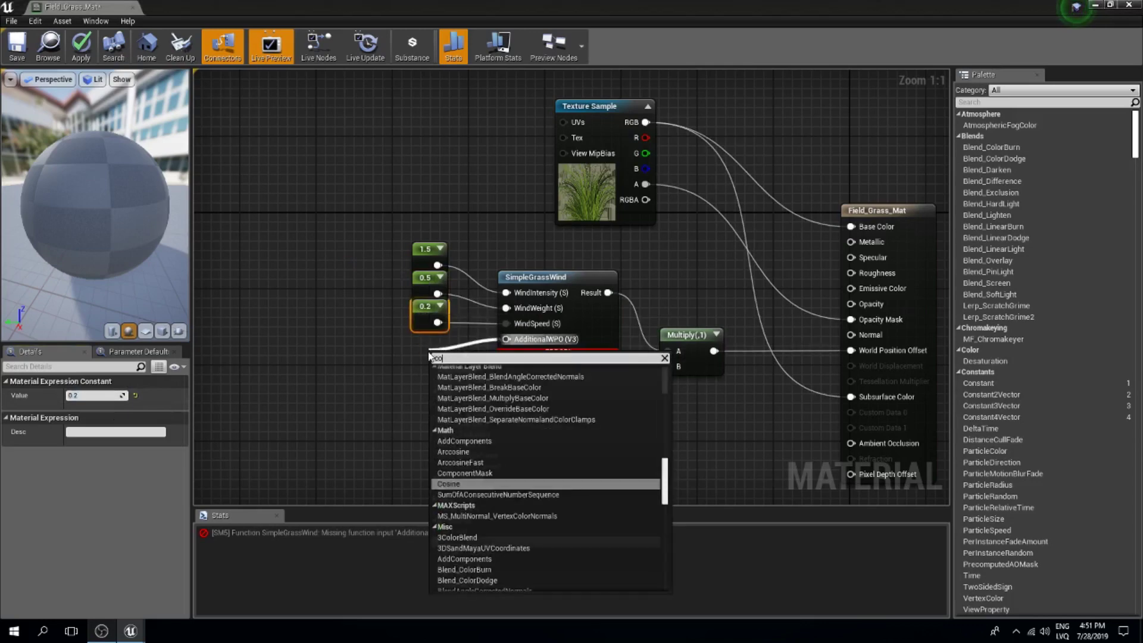
pyautogui.press('Return')
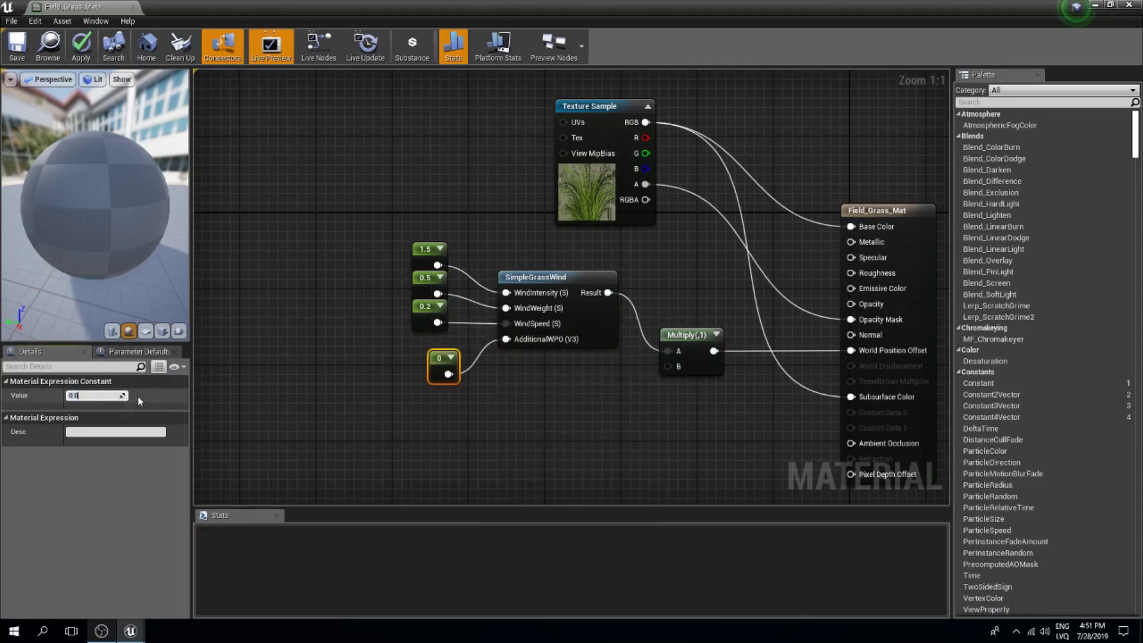
pyautogui.write('1')
pyautogui.press('Return')
pyautogui.moveTo(448, 356); pyautogui.dragTo(421, 343)
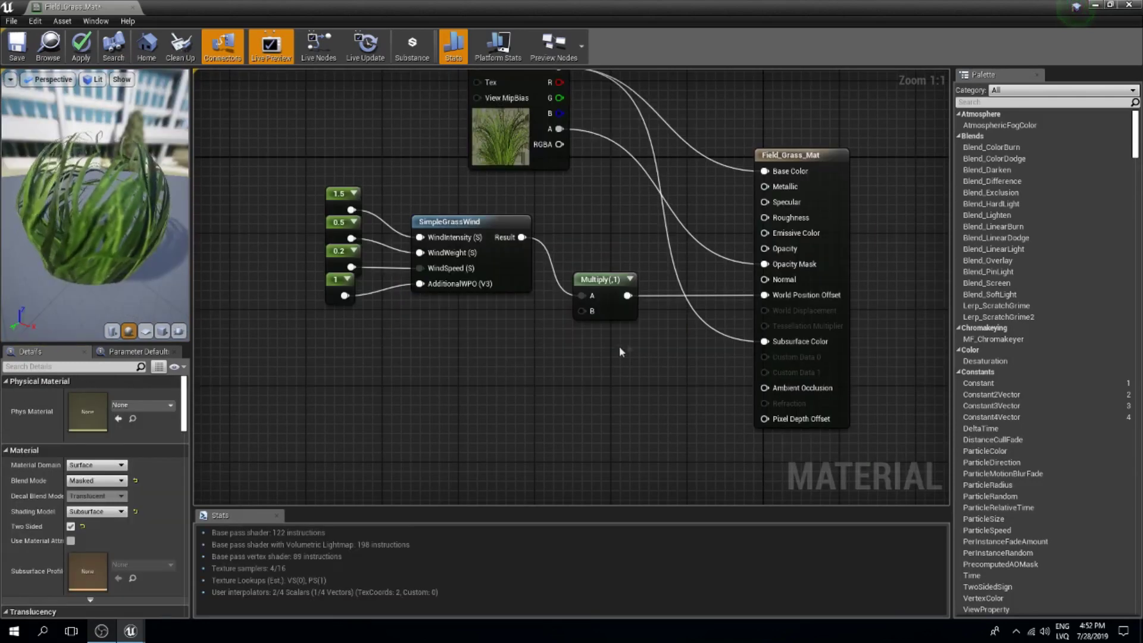
# Add a OneMinus node feeding the B input of the Multiply node.
pyautogui.moveTo(621, 352); pyautogui.dragTo(660, 329, button='right')
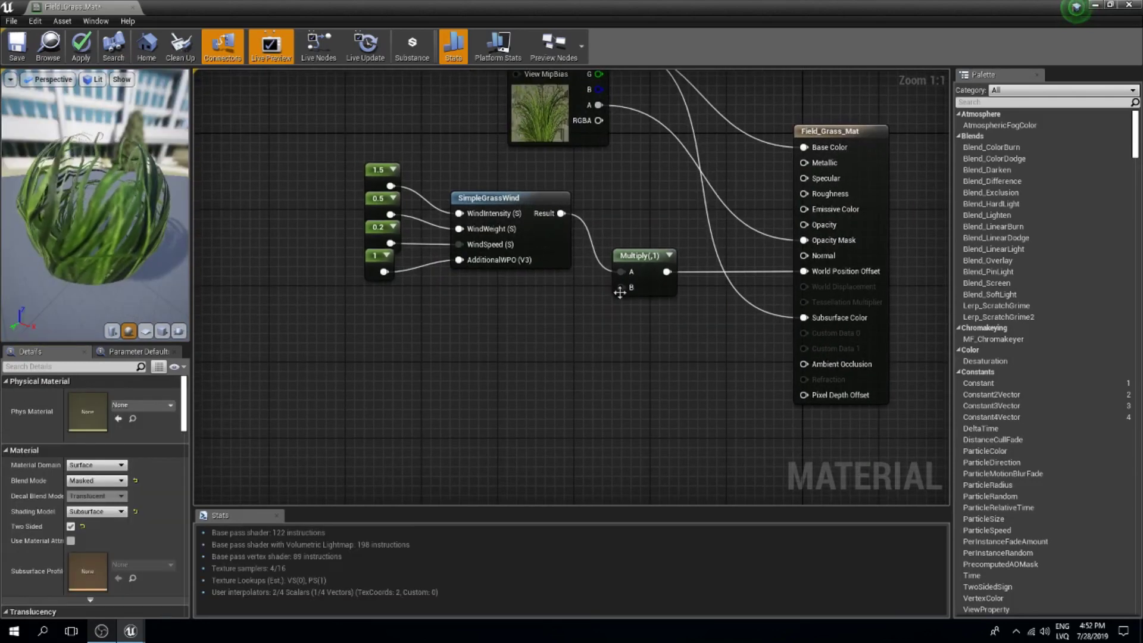
pyautogui.moveTo(622, 288); pyautogui.dragTo(574, 320)
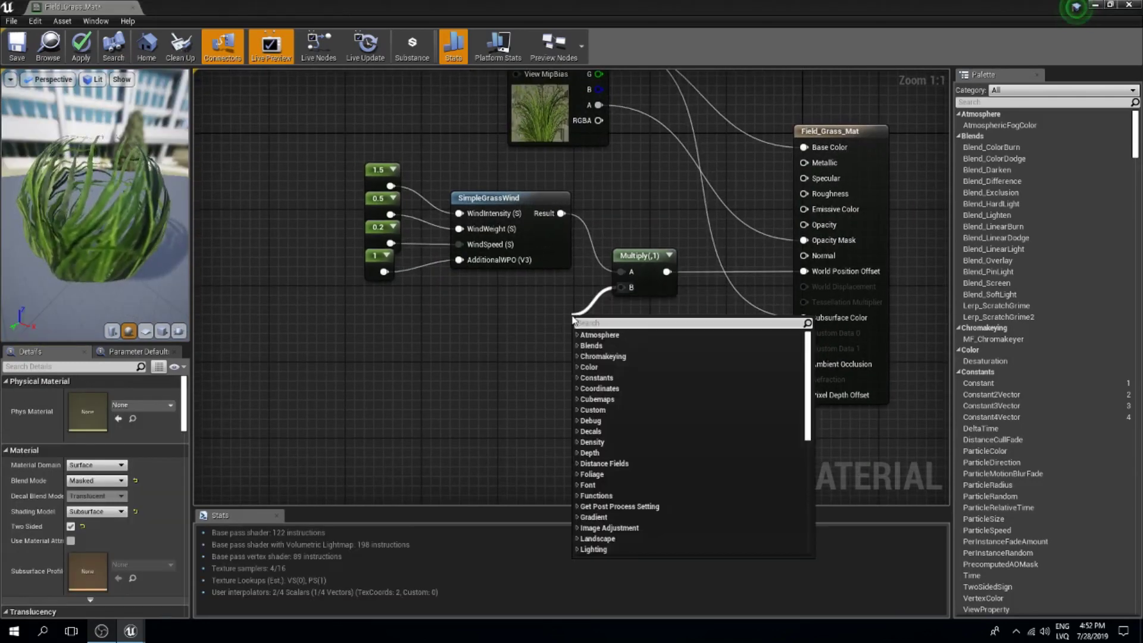
pyautogui.write('minus')
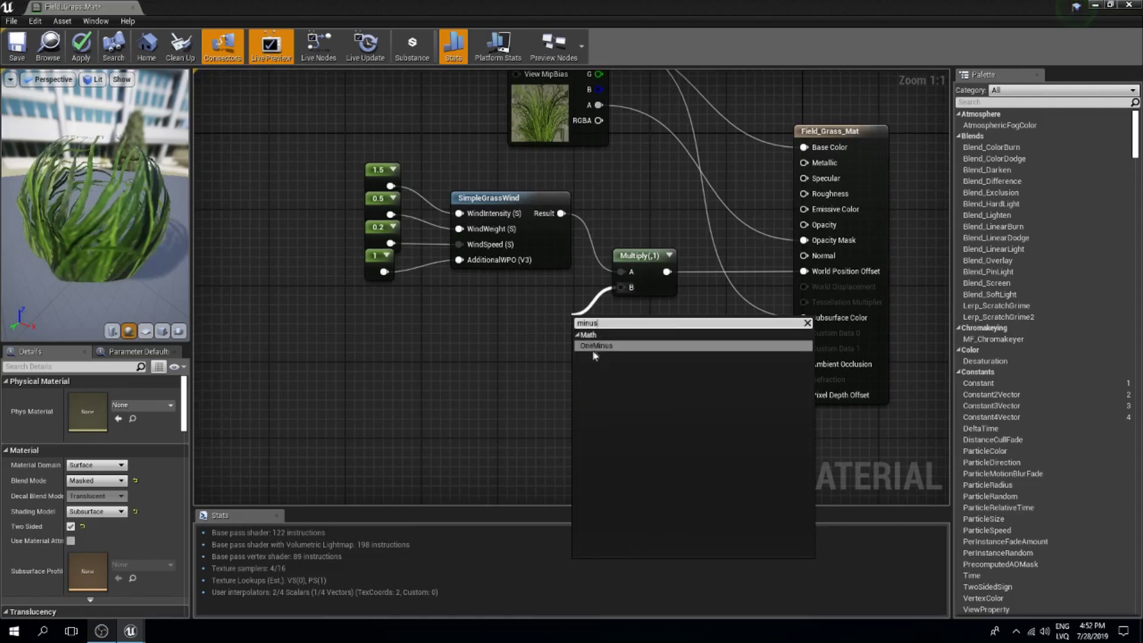
pyautogui.click(594, 351)
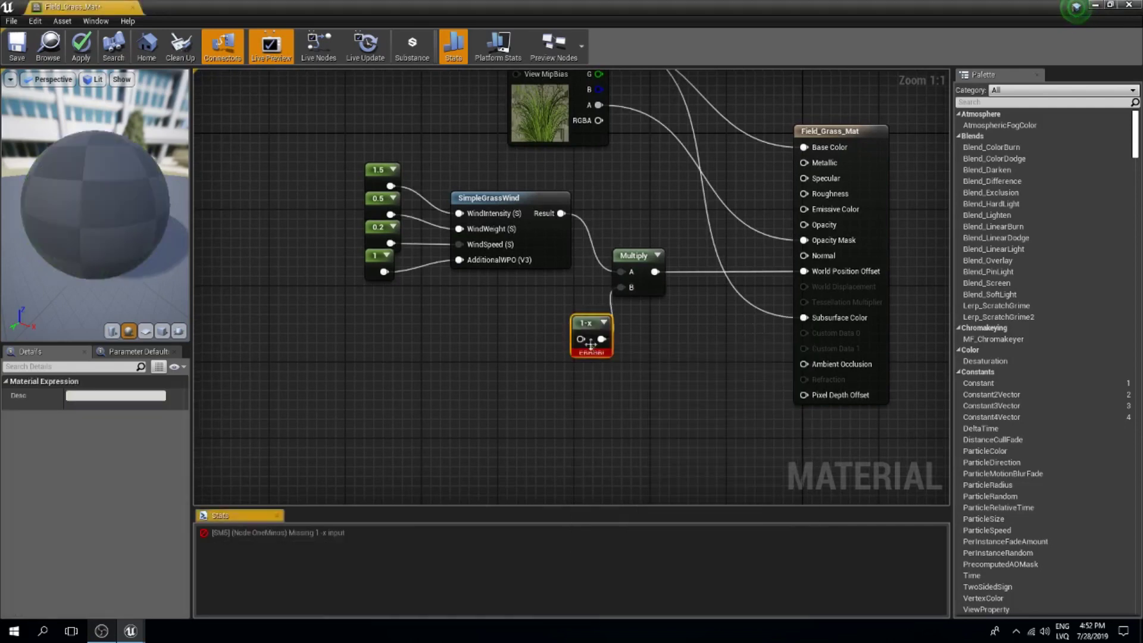
# Add a LinearGradient node, connect its VGradient output to the OneMinus input, and arrange both nodes below SimpleGrassWind.
pyautogui.moveTo(557, 338); pyautogui.dragTo(467, 366)
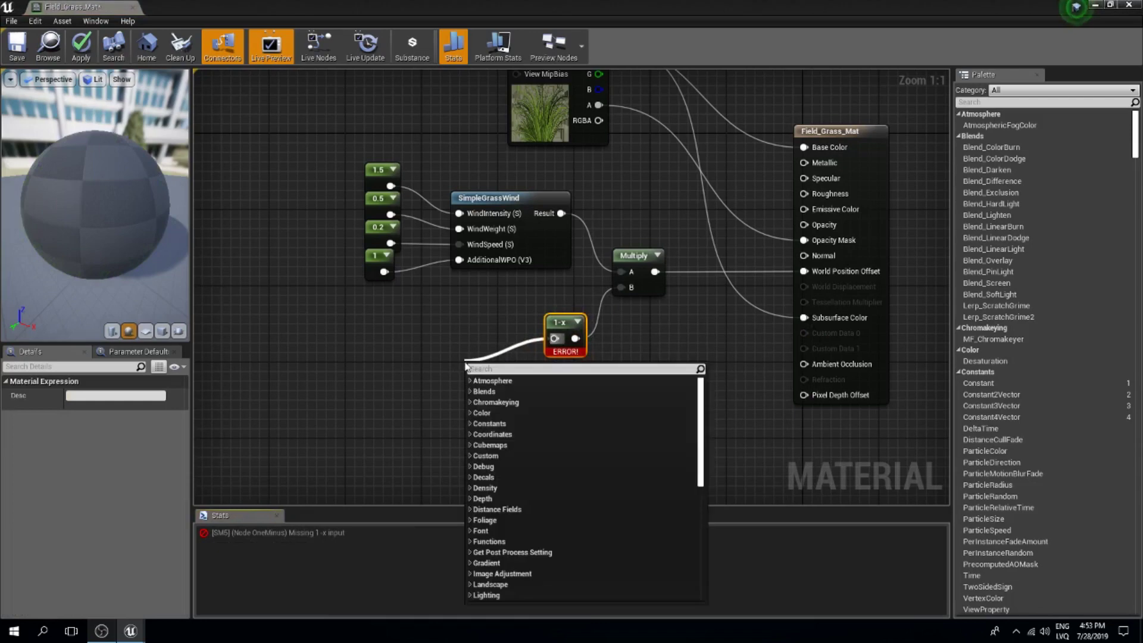
pyautogui.write('linear gra')
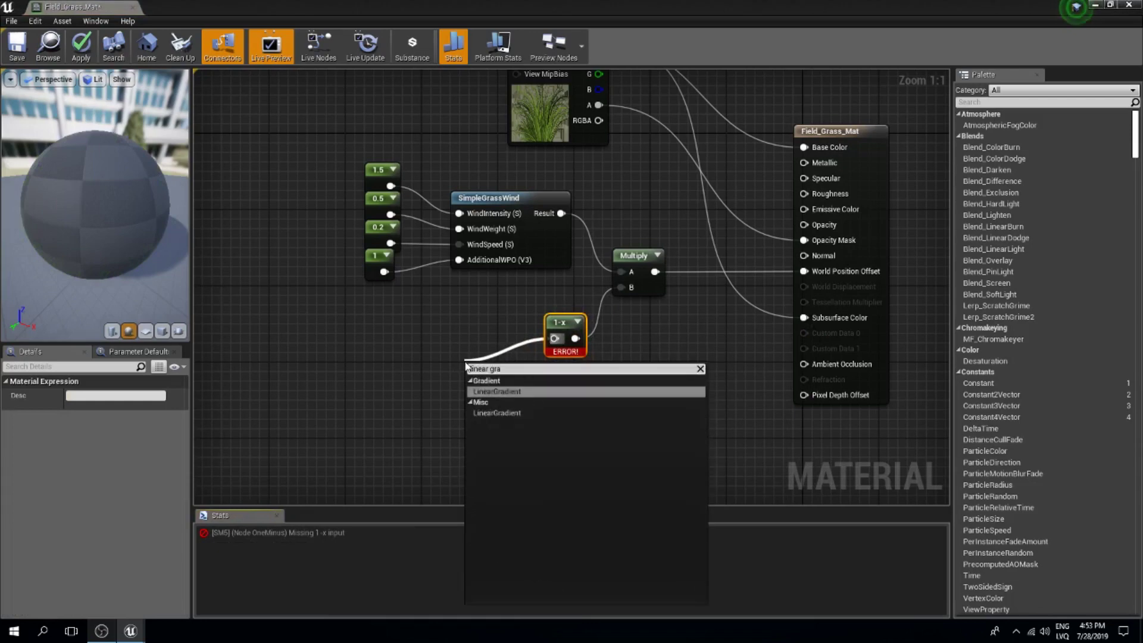
pyautogui.press('Return')
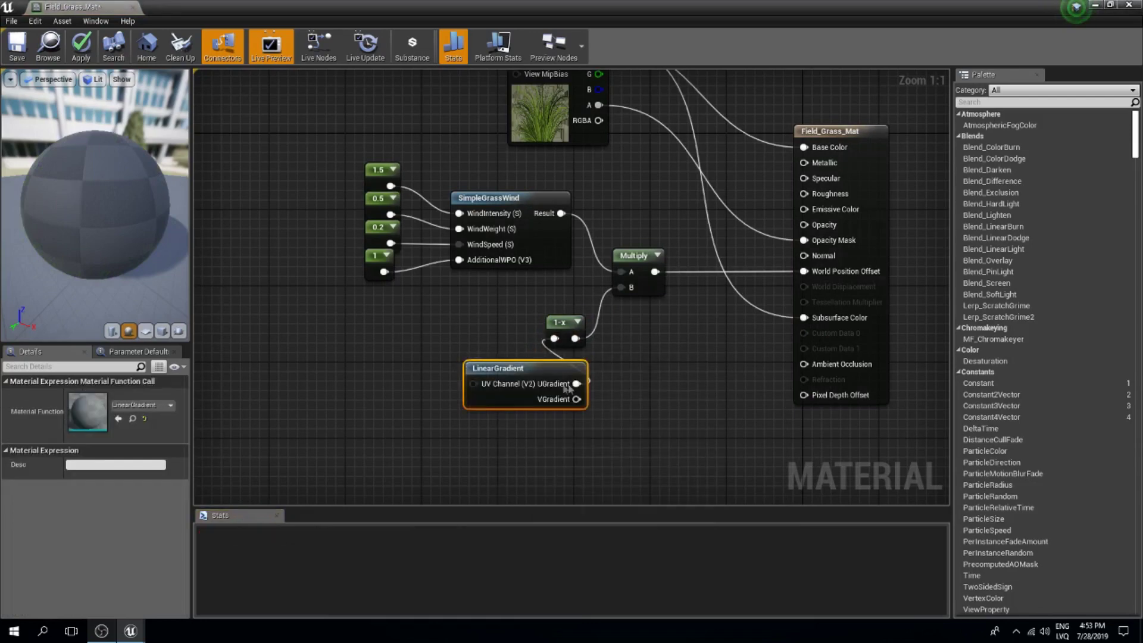
pyautogui.moveTo(538, 373); pyautogui.dragTo(545, 328)
pyautogui.keyDown('alt'); pyautogui.click(466, 357); pyautogui.keyUp('alt')
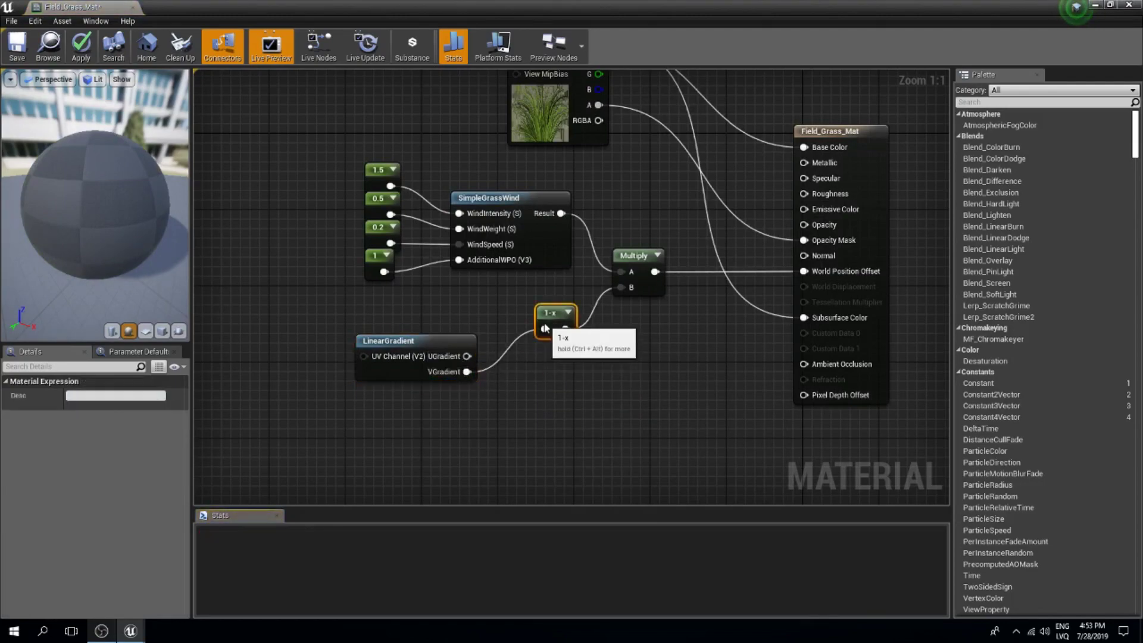
pyautogui.click(457, 346)
# Connect LinearGradient's VGradient output to the material's Opacity input as well and move the LinearGradient node beneath the OneMinus node.
pyautogui.moveTo(467, 375); pyautogui.dragTo(403, 387, button='right')
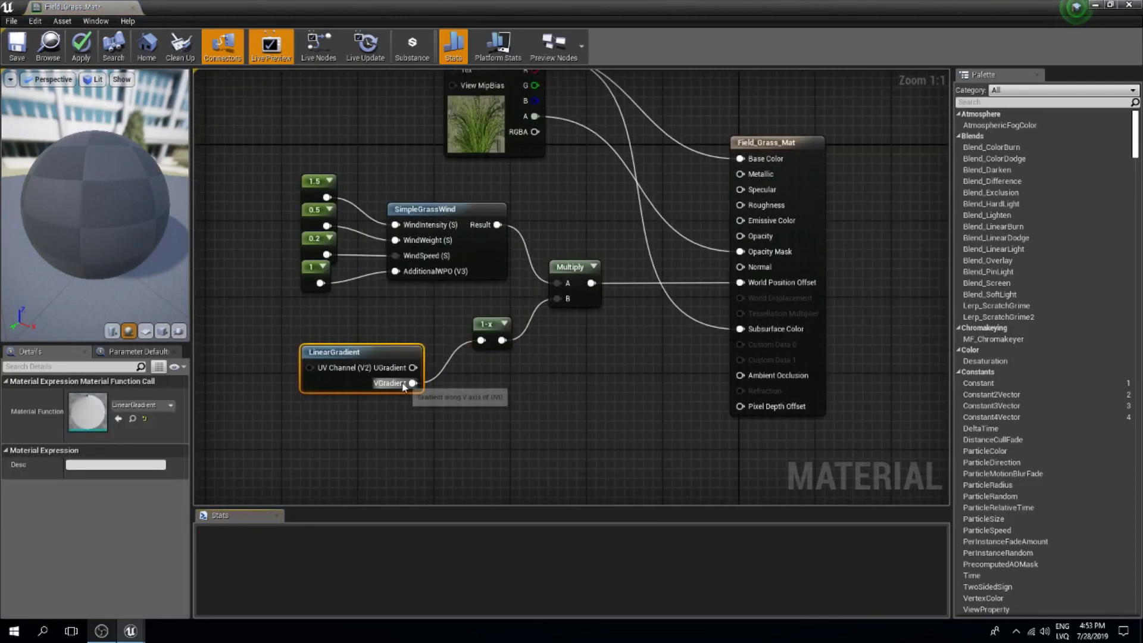
pyautogui.moveTo(405, 386); pyautogui.dragTo(740, 236)
pyautogui.moveTo(371, 355); pyautogui.dragTo(408, 373)
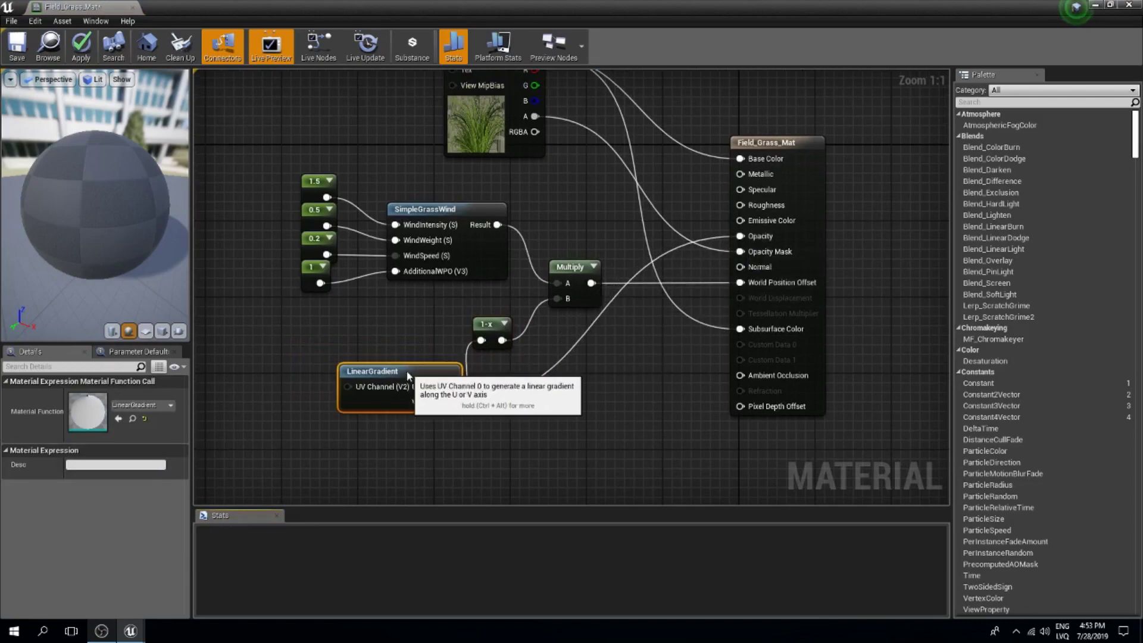
pyautogui.click(508, 381)
pyautogui.scroll(-1, 598, 386)
pyautogui.moveTo(598, 386); pyautogui.dragTo(567, 402, button='right')
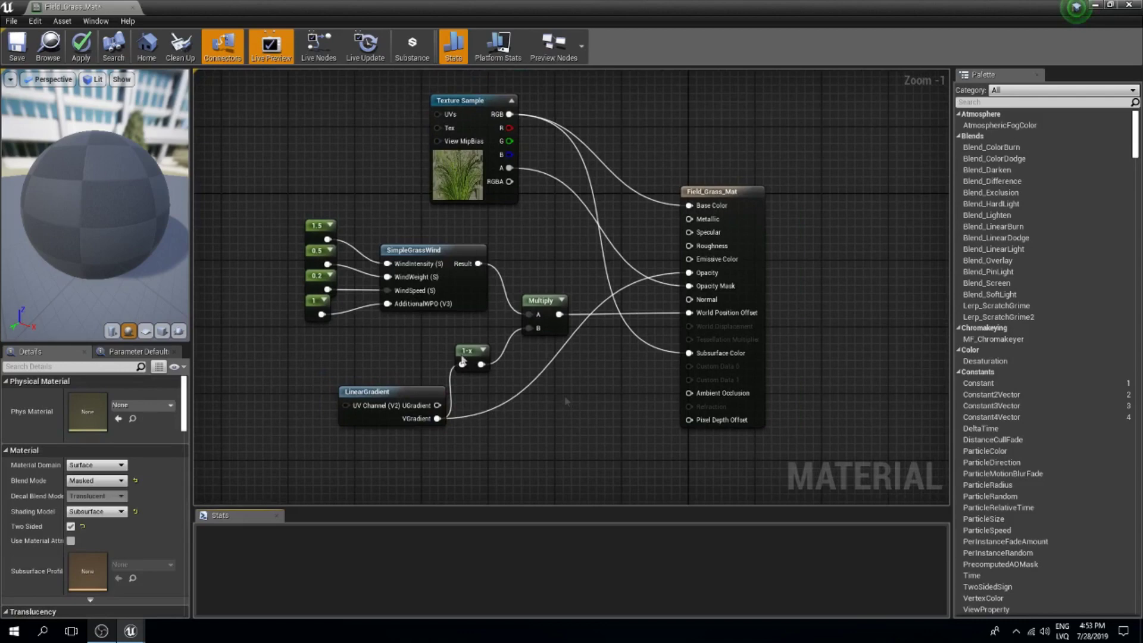
# Apply the Field_Grass_Mat changes, inspect the preview sphere from another angle, and save the material.
pyautogui.click(29, 44)
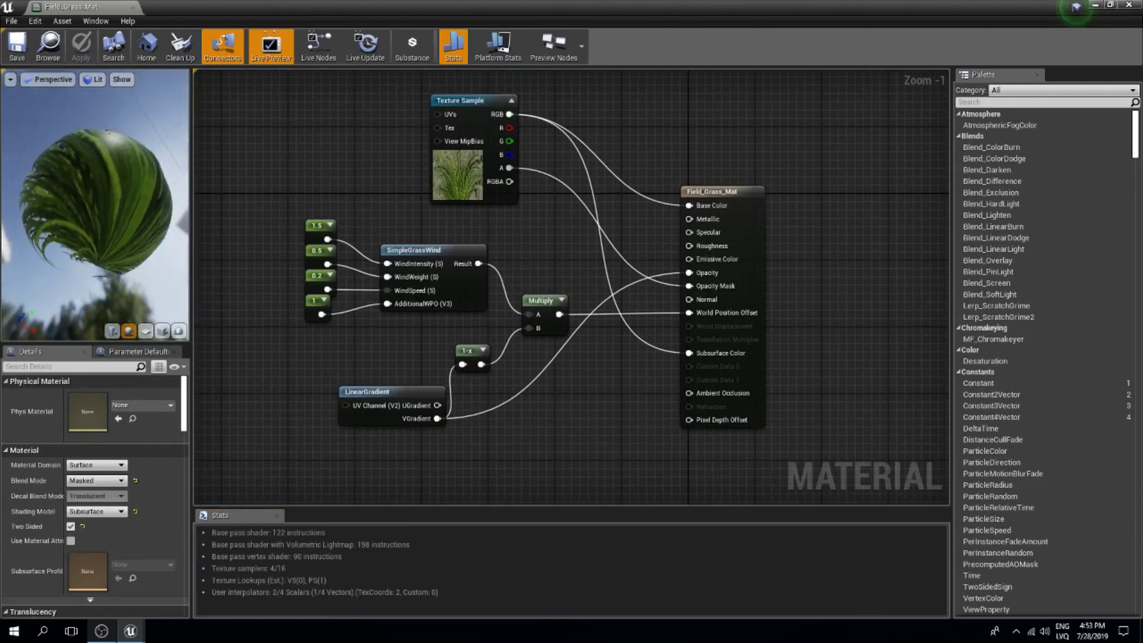
pyautogui.moveTo(76, 198); pyautogui.dragTo(140, 262)
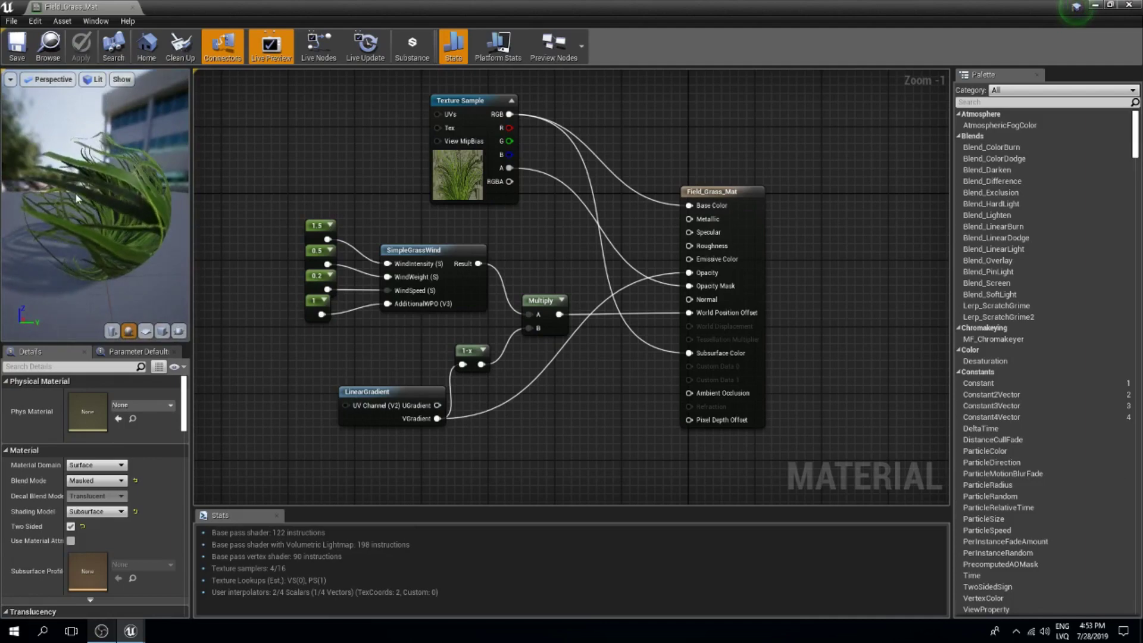
pyautogui.moveTo(76, 199); pyautogui.dragTo(131, 219)
pyautogui.click(17, 46)
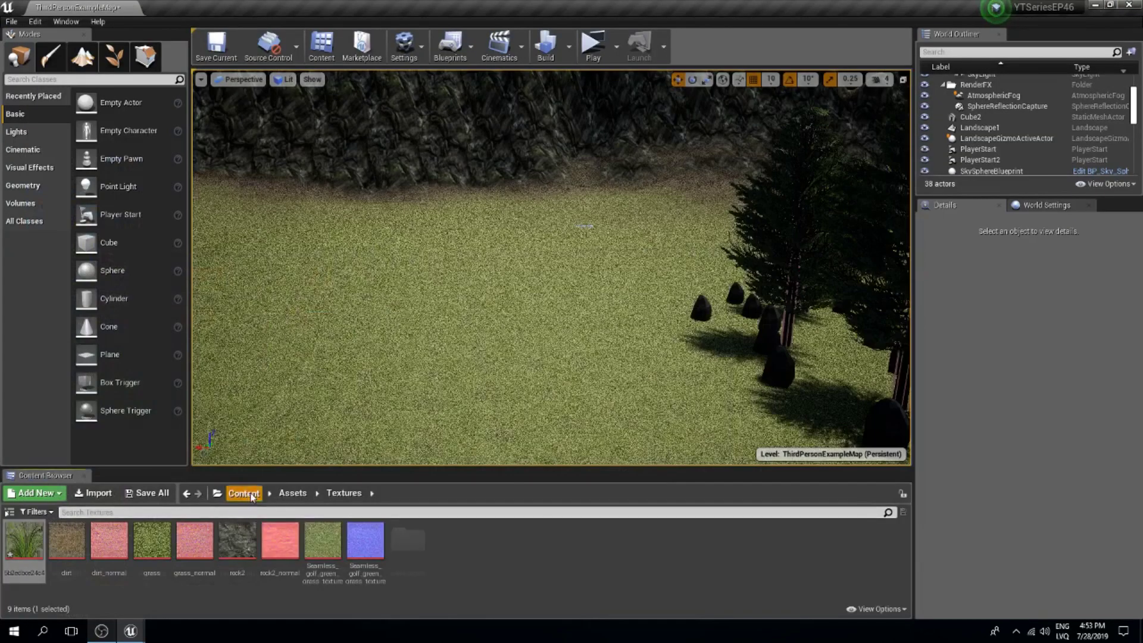
# Open the GrassPlane static mesh from the Content/Assets folder.
pyautogui.click(250, 496)
pyautogui.doubleClick(24, 539)
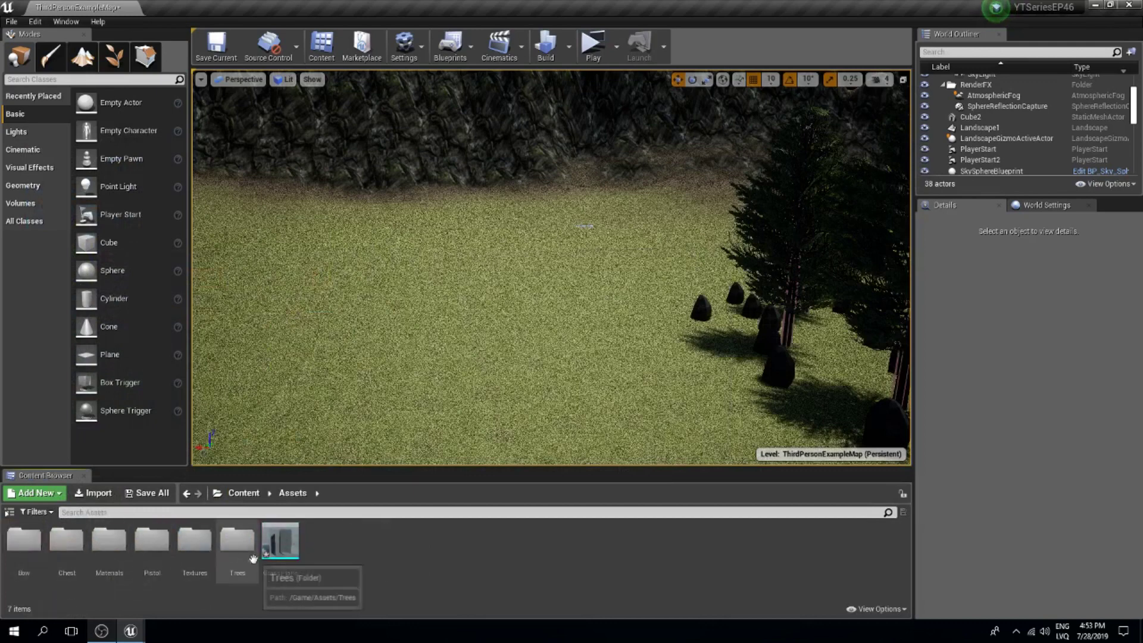
pyautogui.doubleClick(291, 545)
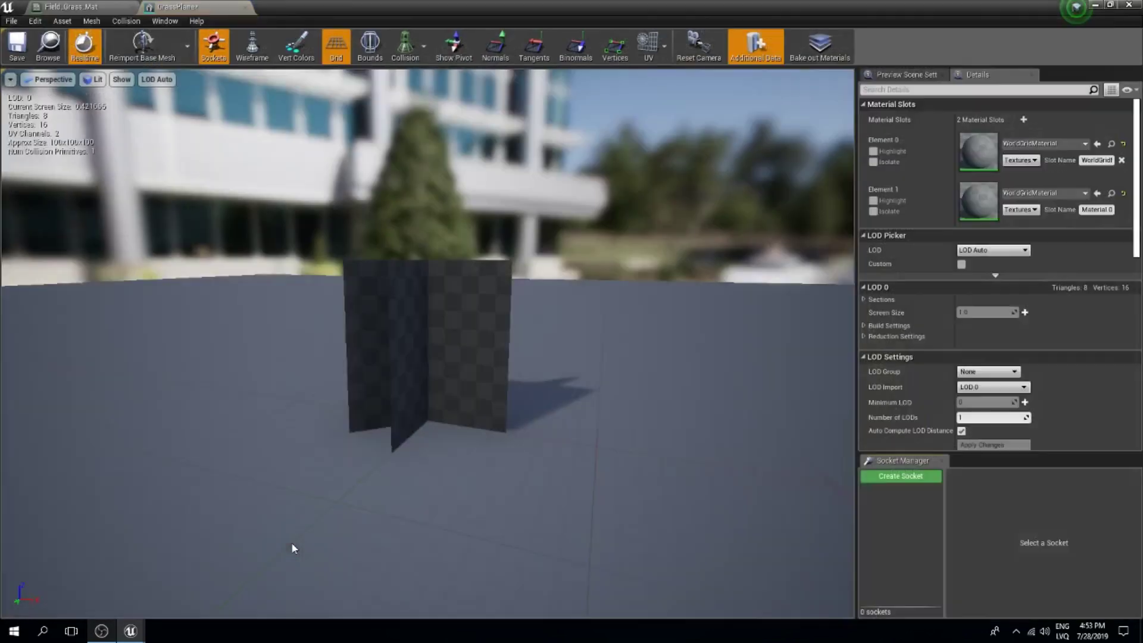
# Assign Field_Grass_Mat to both material slots of the GrassPlane mesh and save the mesh.
pyautogui.click(1034, 144)
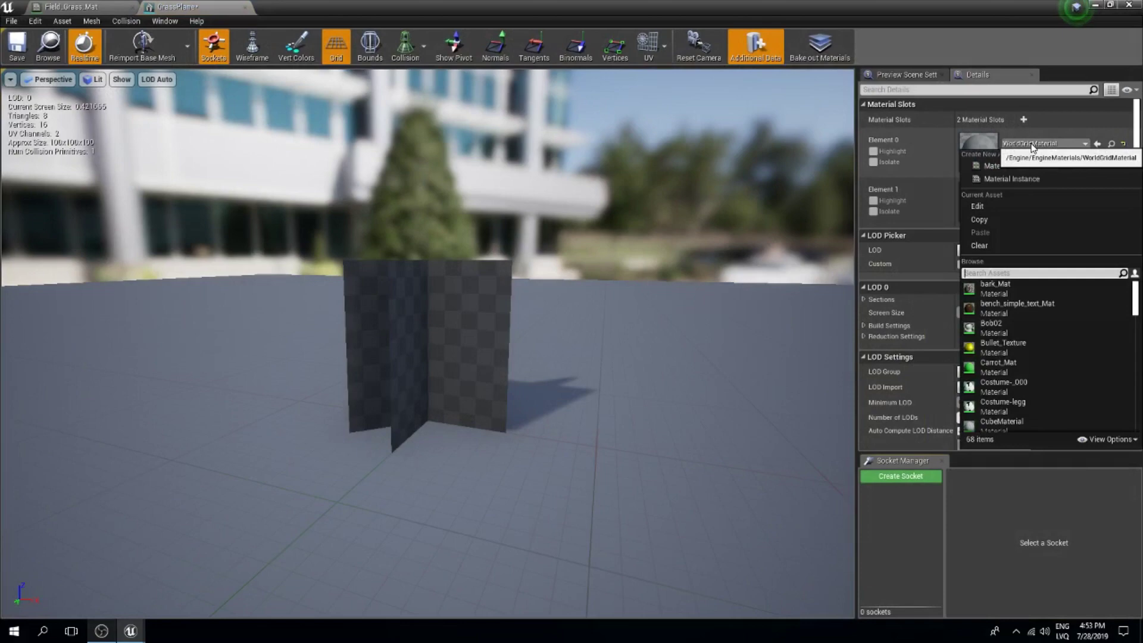
pyautogui.write('grass')
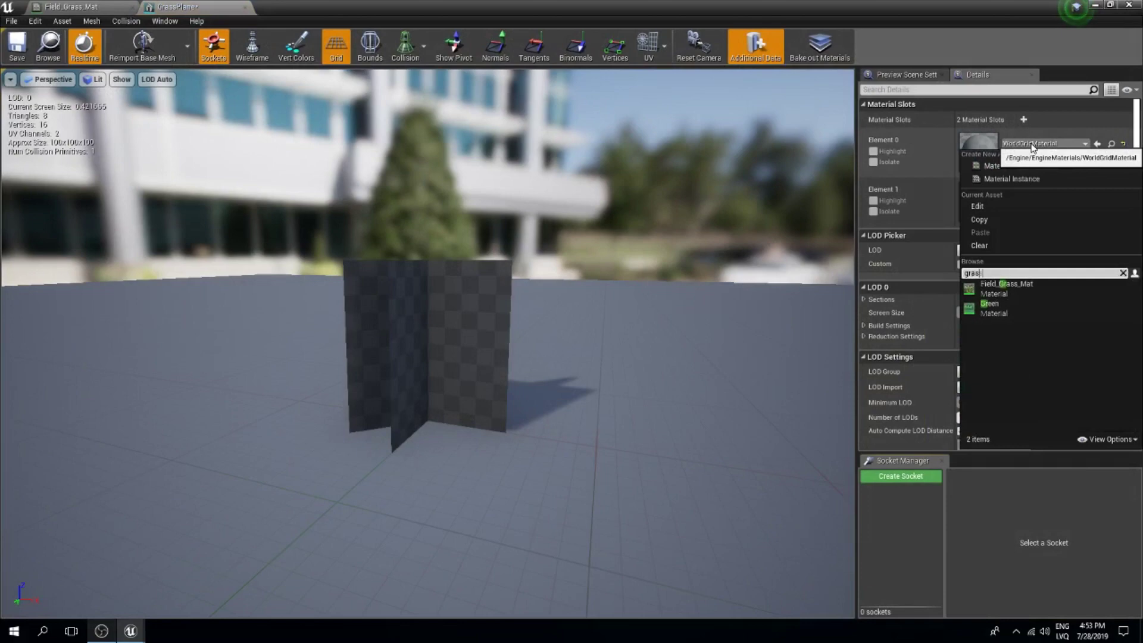
pyautogui.click(1026, 287)
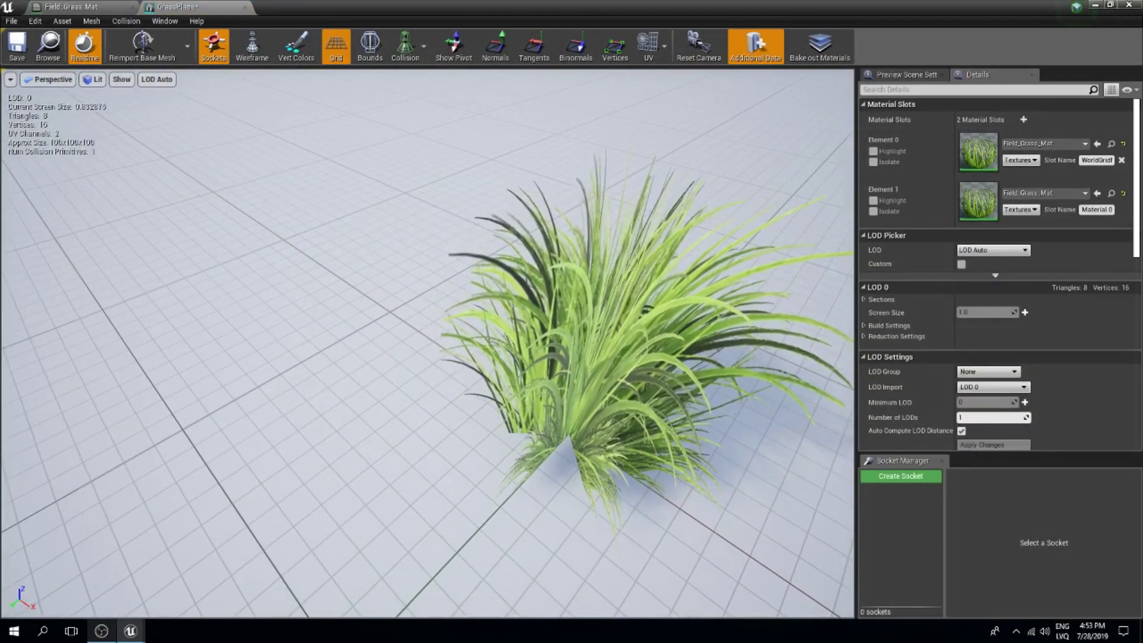
pyautogui.moveTo(428, 344); pyautogui.dragTo(458, 342, button='right')
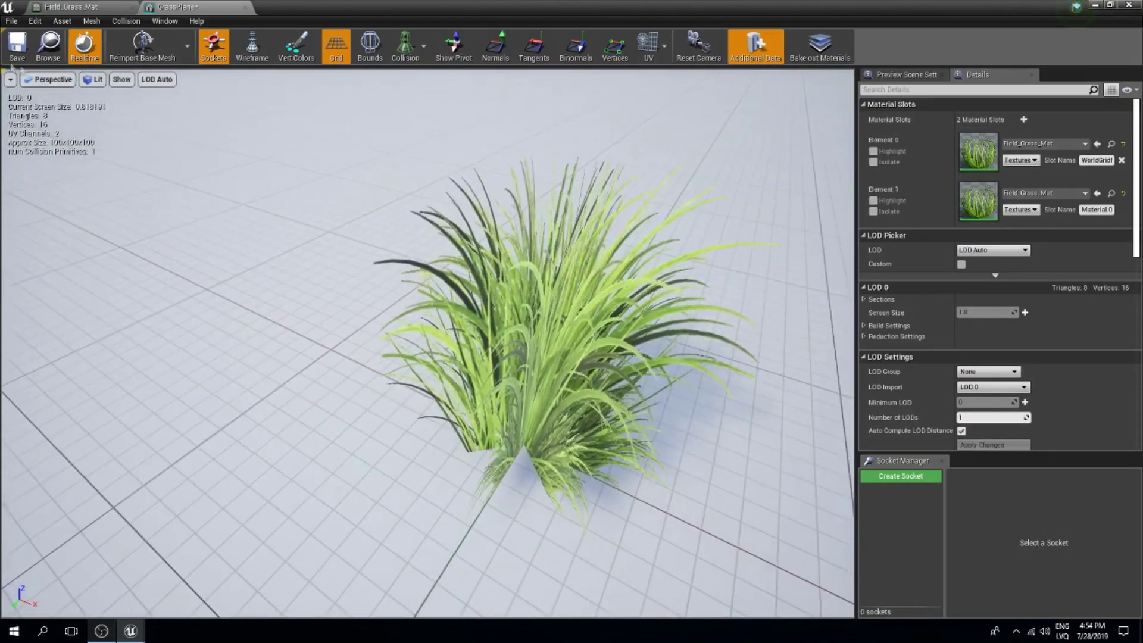
pyautogui.click(17, 45)
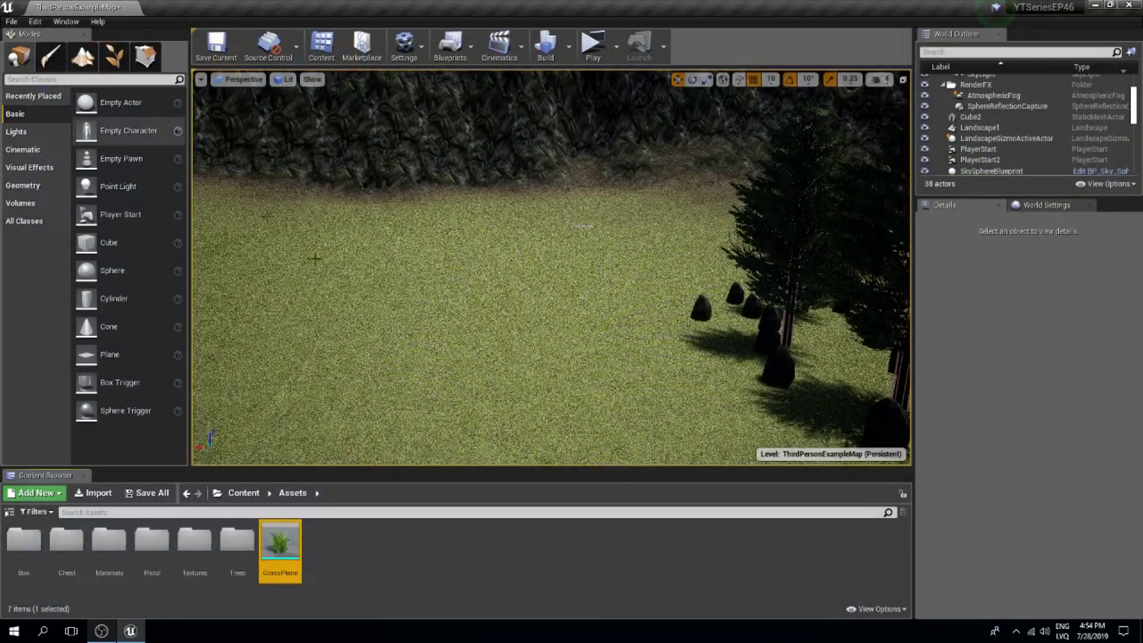
# Switch the level editor to foliage painting and add GrassPlane as a foliage type, selecting it for editing.
pyautogui.click(324, 266)
pyautogui.moveTo(325, 267); pyautogui.dragTo(381, 310, button='right')
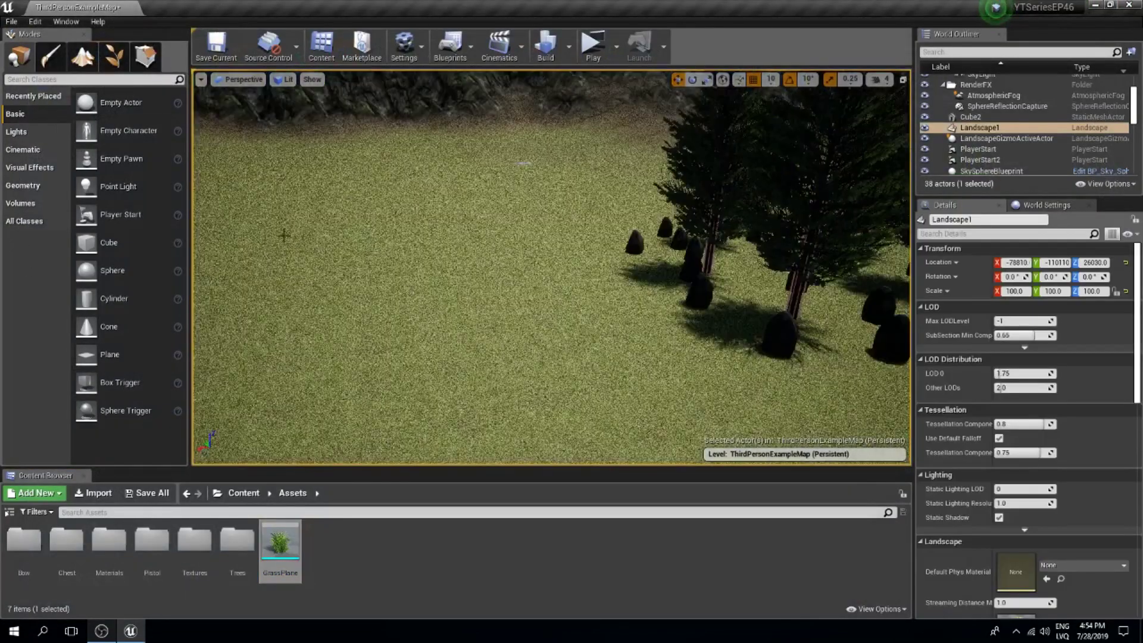
pyautogui.click(115, 57)
pyautogui.moveTo(286, 549); pyautogui.dragTo(54, 274)
pyautogui.click(20, 265)
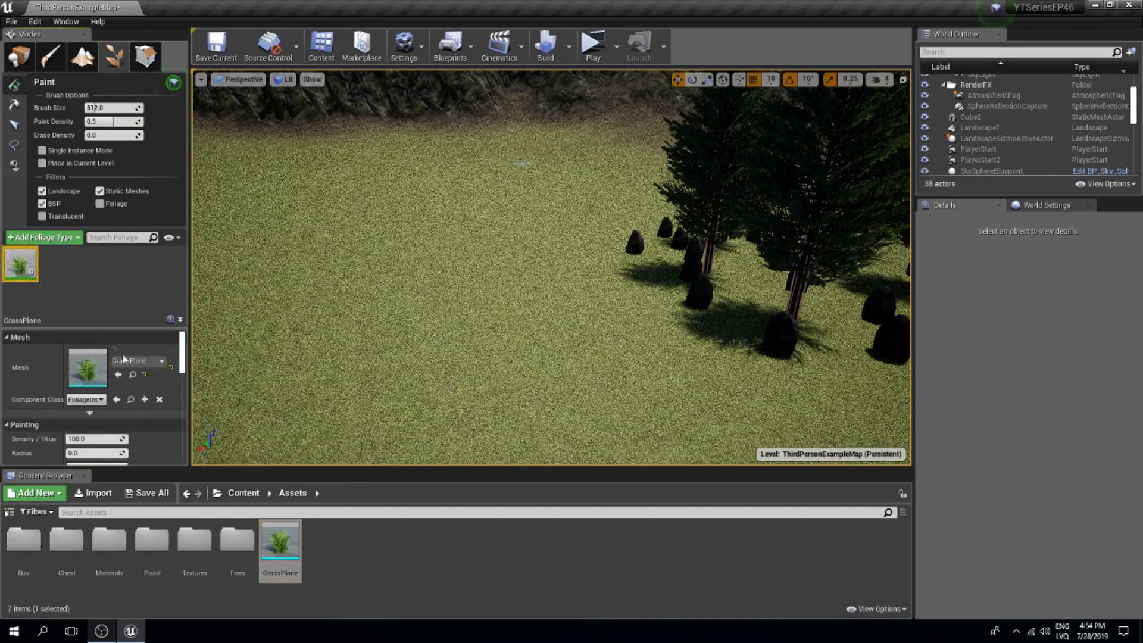
# Set the GrassPlane foliage type's maximum cull distance to 10000.
pyautogui.moveTo(124, 326); pyautogui.dragTo(124, 288)
pyautogui.scroll(-5, 89, 370)
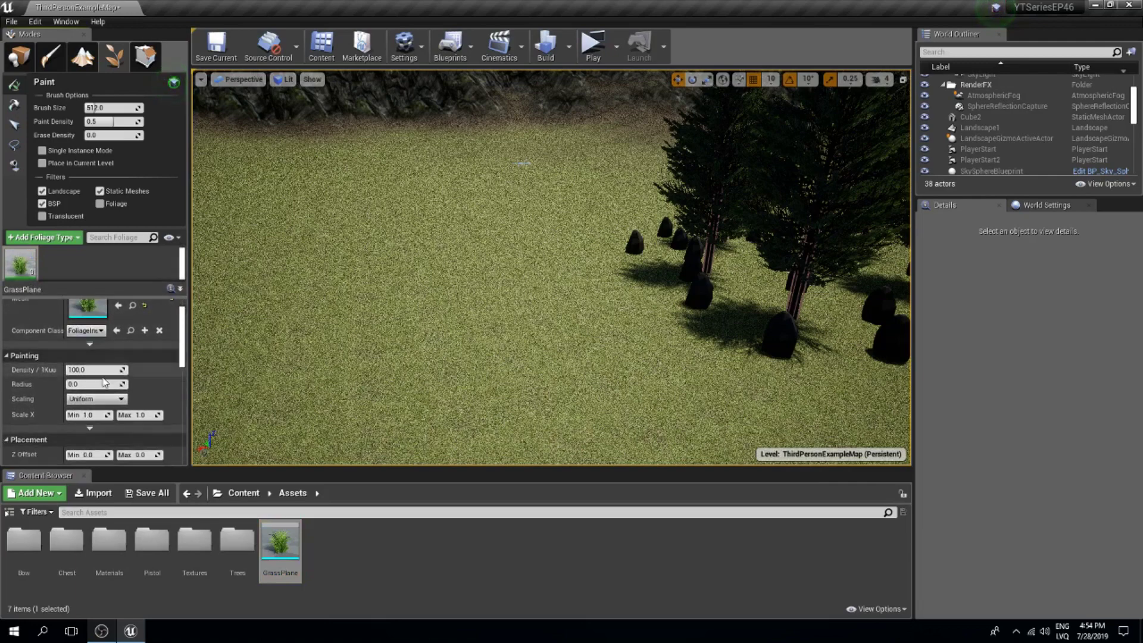
pyautogui.scroll(-3, 77, 369)
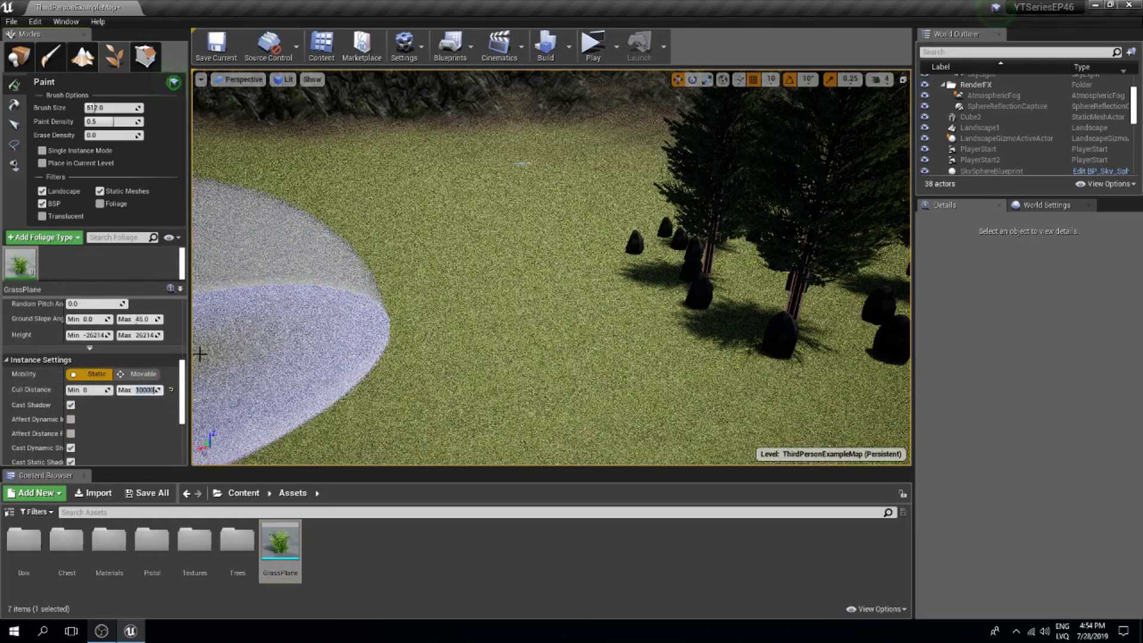
pyautogui.scroll(5, 112, 413)
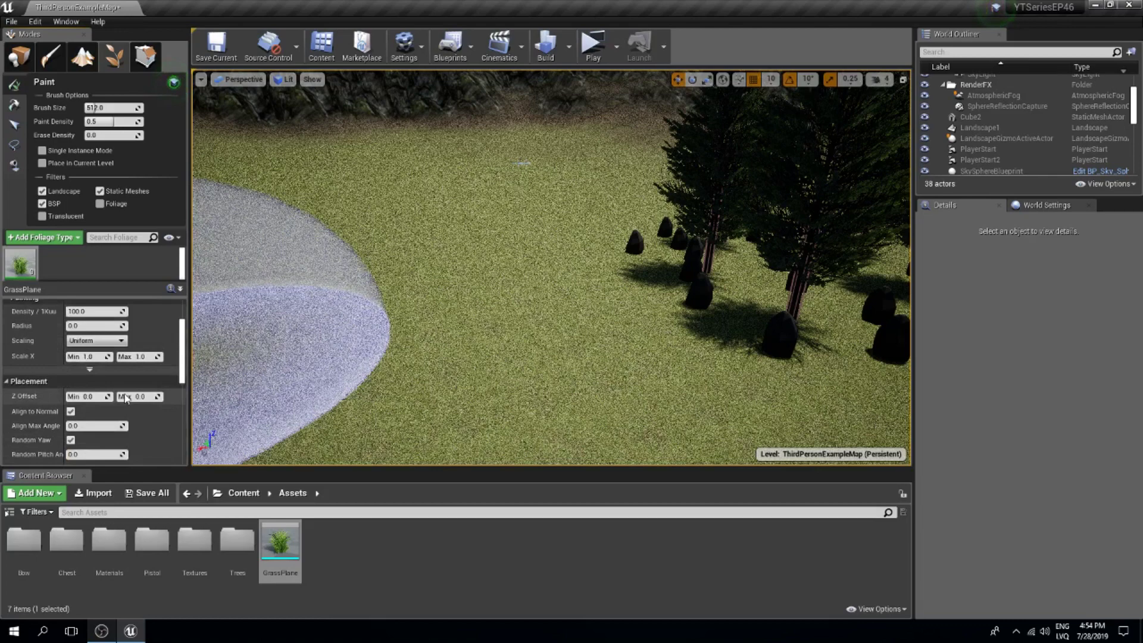
pyautogui.scroll(2, 112, 412)
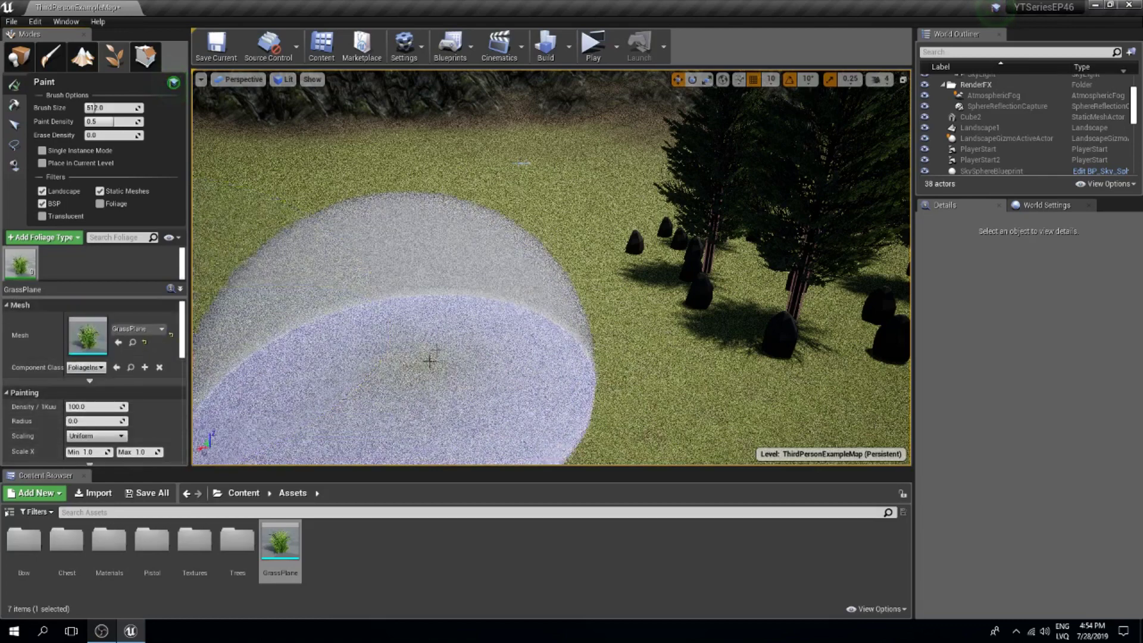
# Set the minimum Scale X of the GrassPlane foliage type to 0.3 in its painting settings.
pyautogui.moveTo(434, 357); pyautogui.dragTo(384, 262)
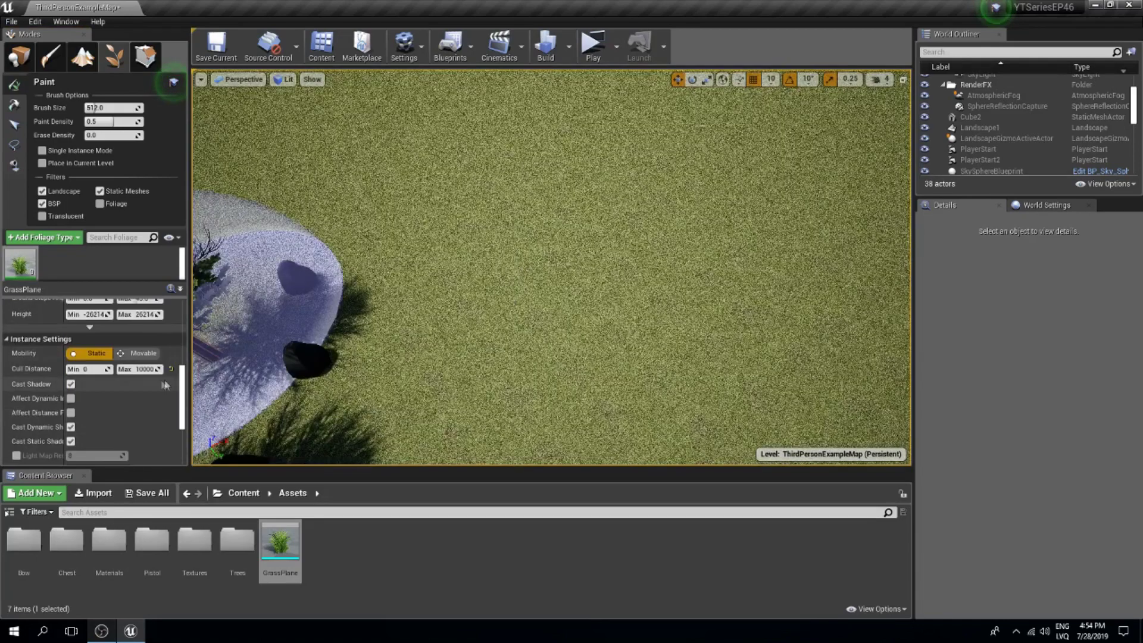
pyautogui.scroll(4, 160, 404)
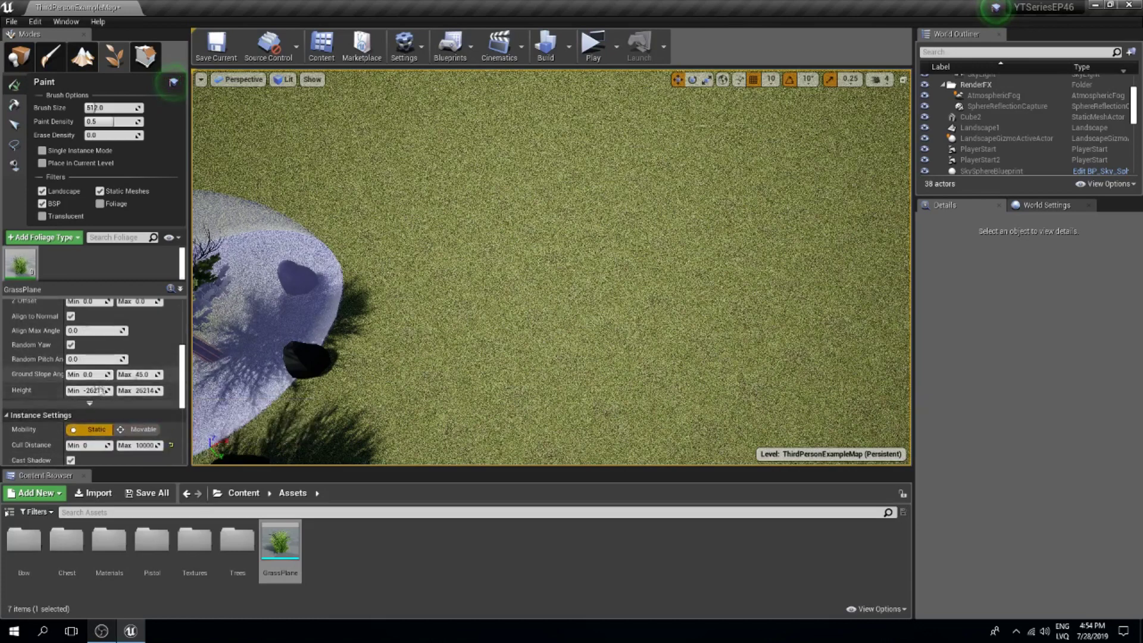
pyautogui.scroll(3, 90, 390)
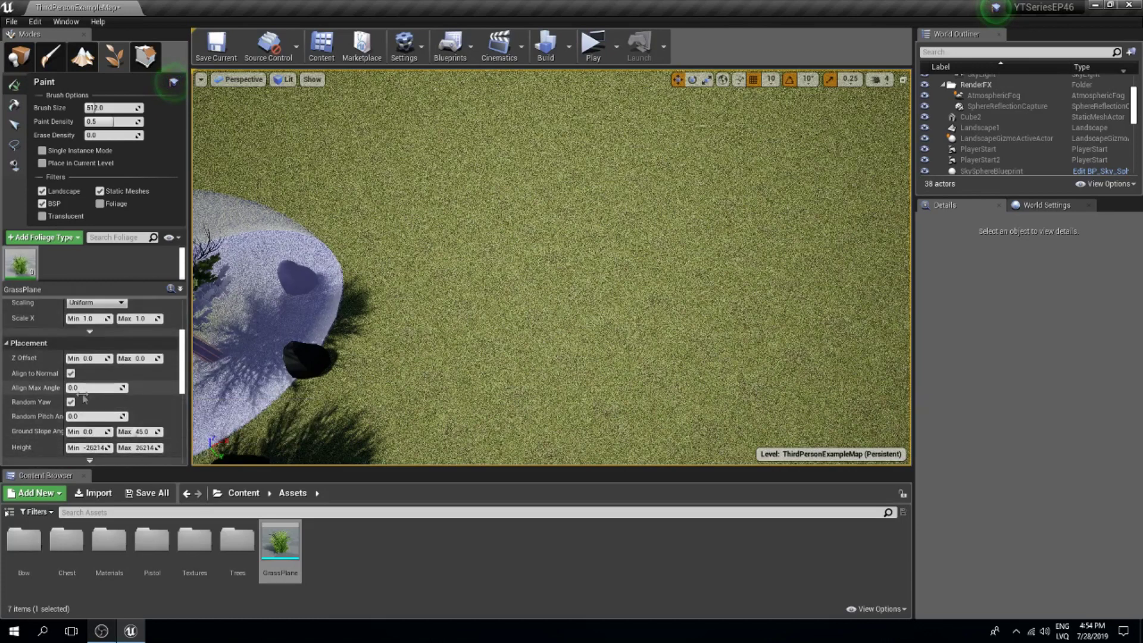
pyautogui.scroll(2, 71, 386)
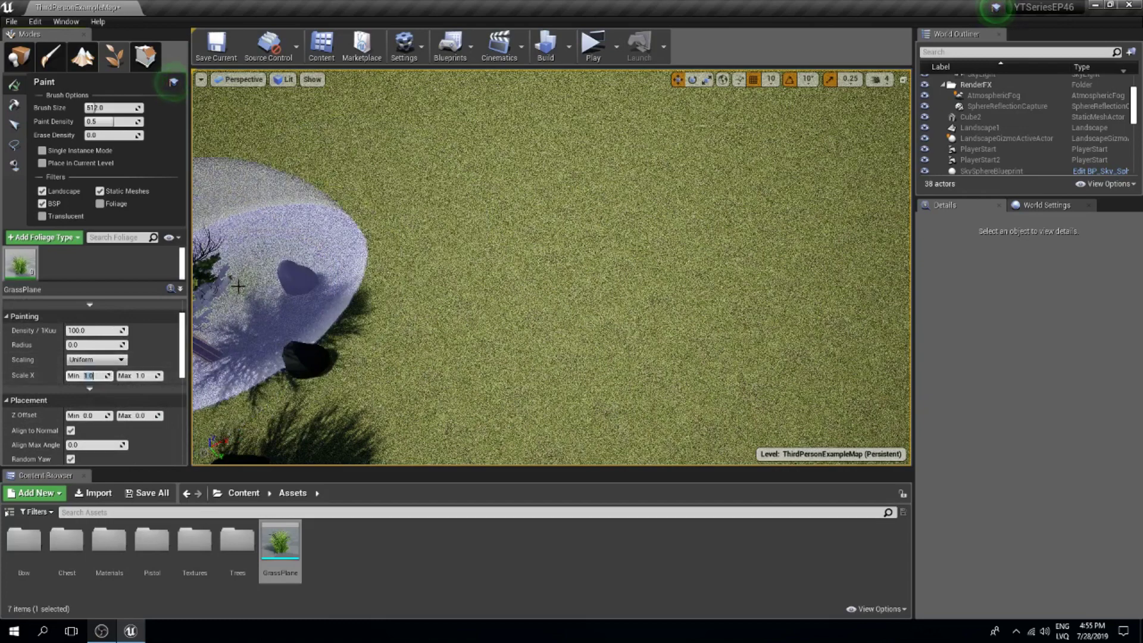
pyautogui.write('4')
pyautogui.press('Tab')
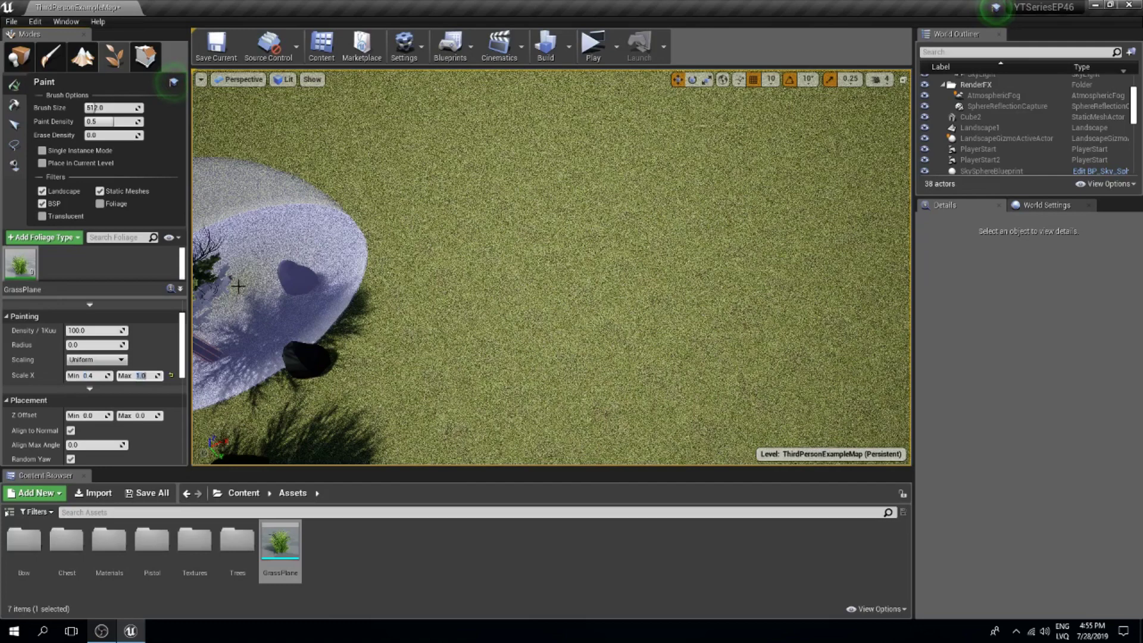
pyautogui.write('.')
pyautogui.click(103, 379)
pyautogui.write('0.3')
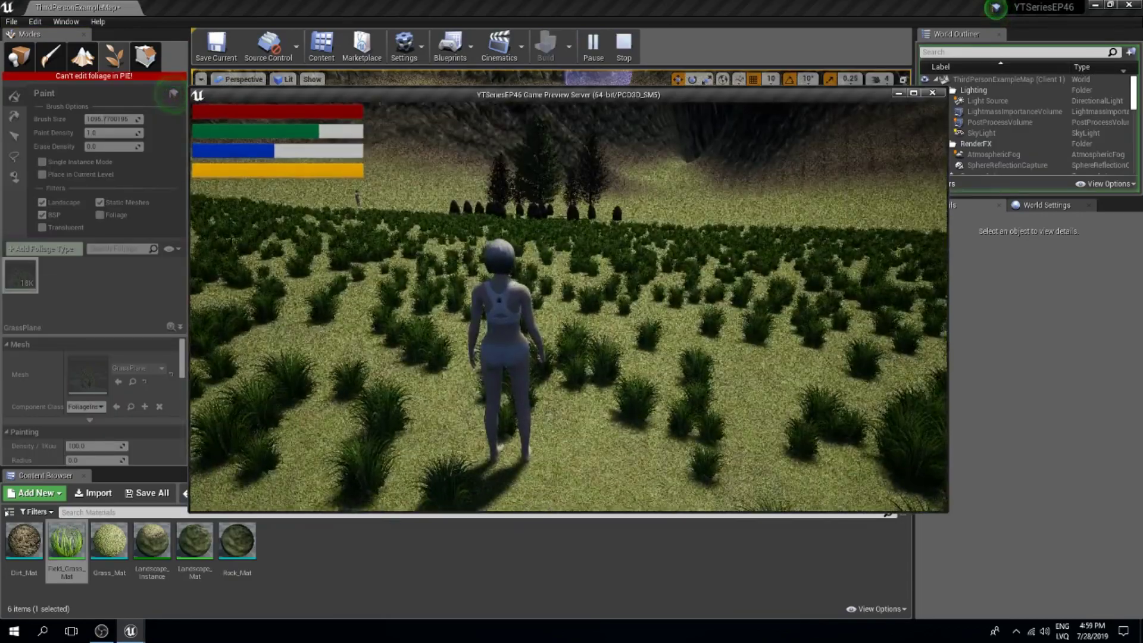
# Walk the character forward through the painted grass field in the game preview to examine the foliage.
pyautogui.press('w')
pyautogui.press('w')
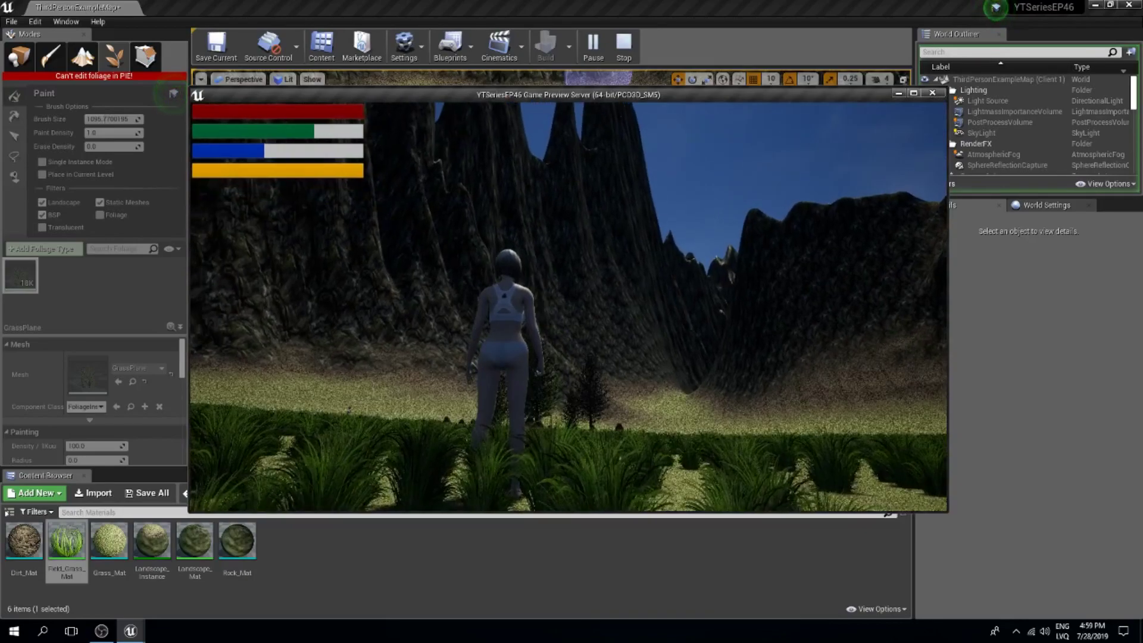
pyautogui.press('w')
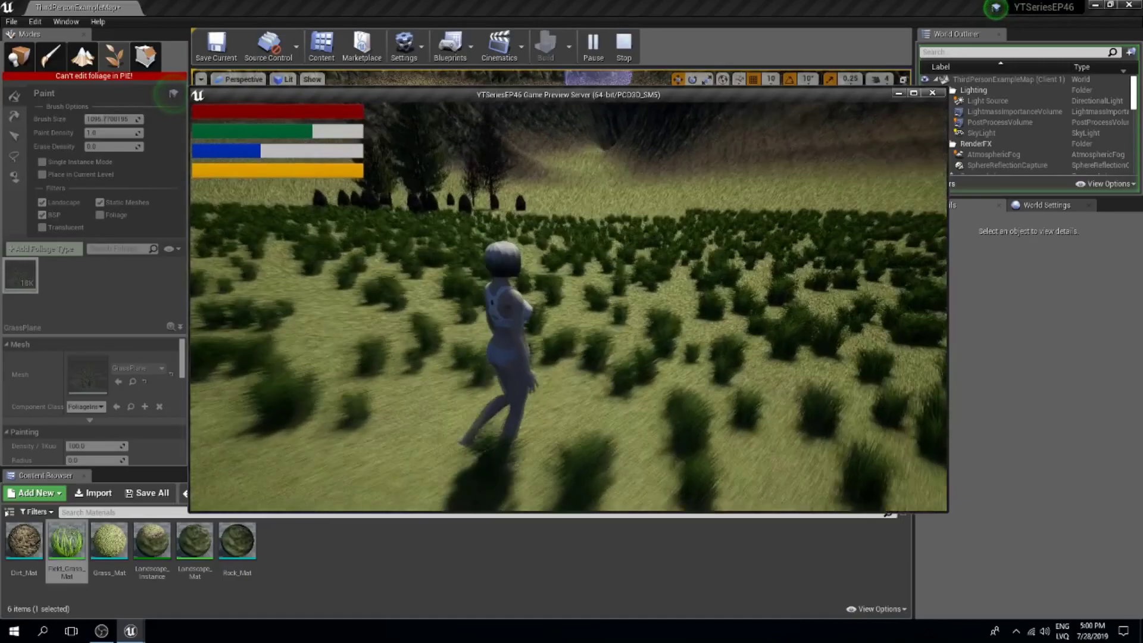
pyautogui.press('w')
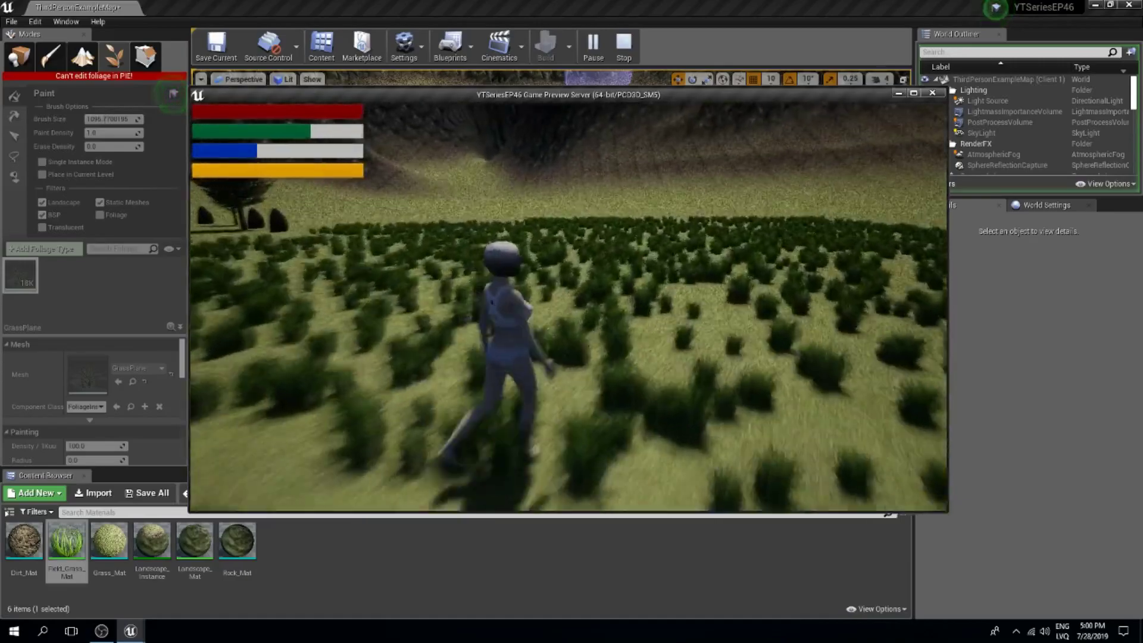